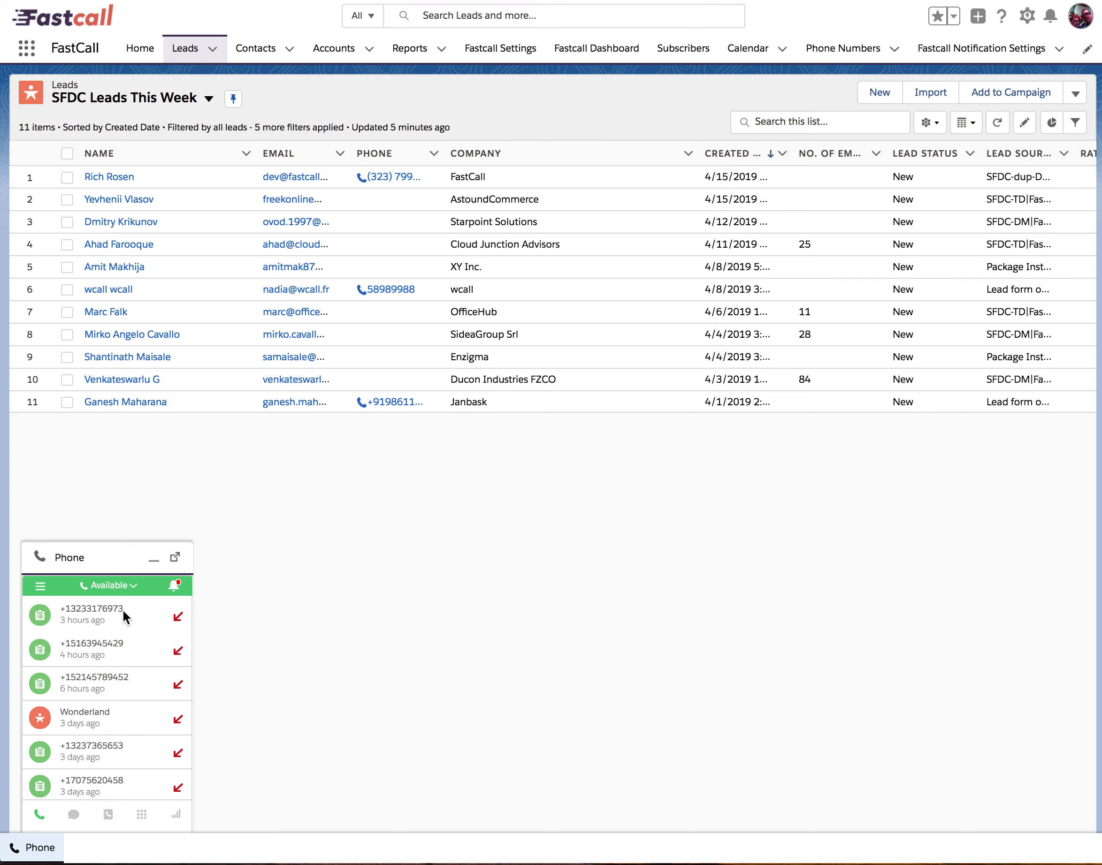
Open the three-day-old voicemail entry in the phone's call history and review its call details
scroll(90, 707, down, 3)
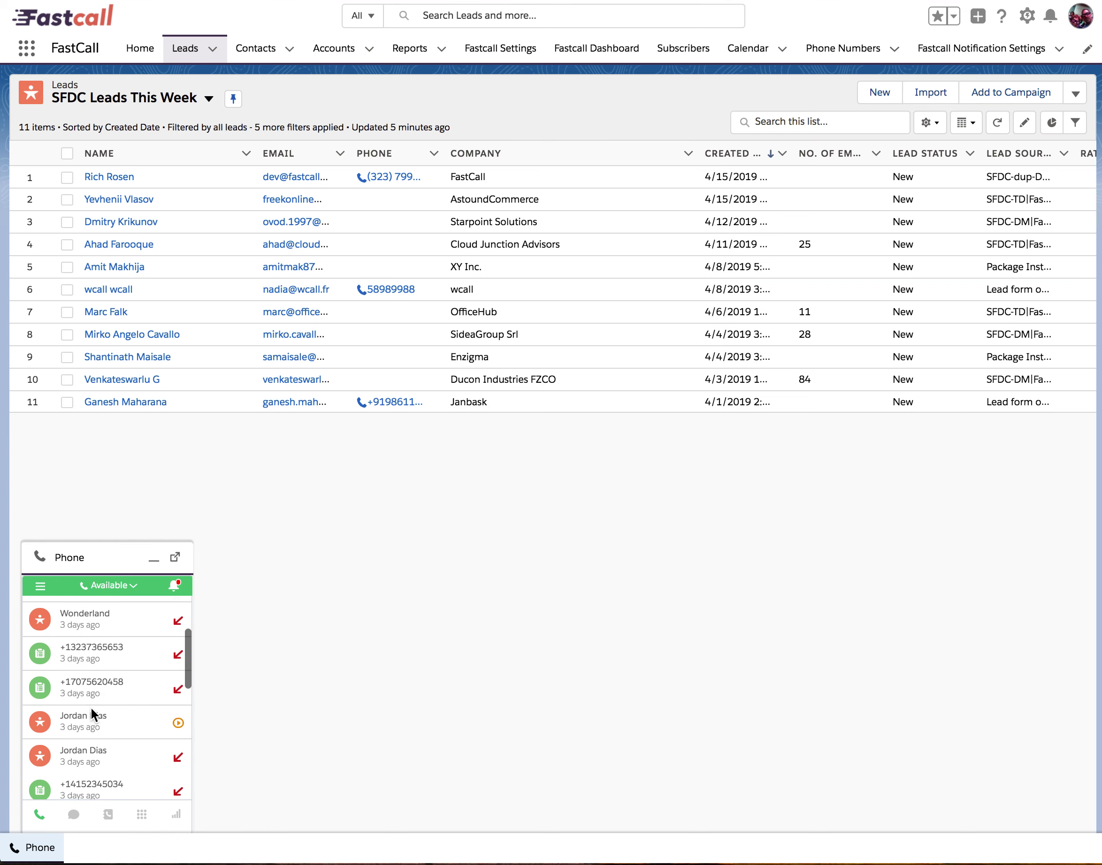
scroll(122, 714, down, 5)
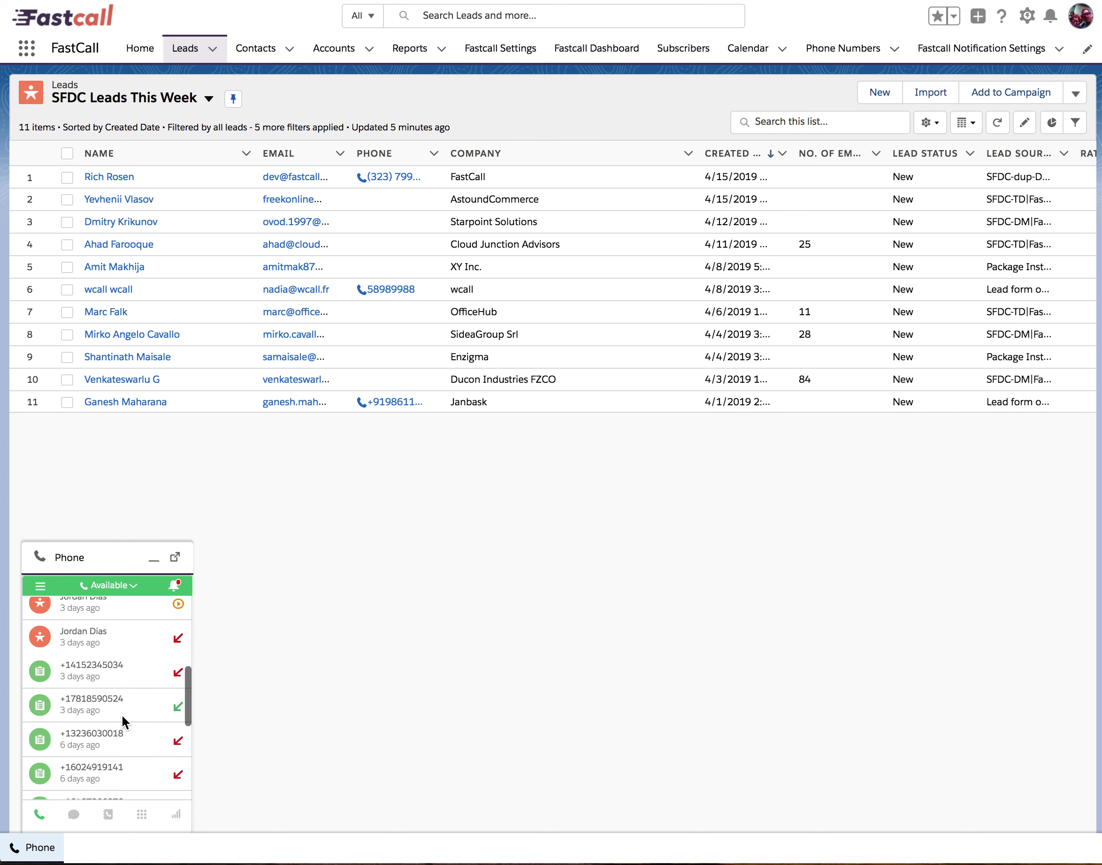
scroll(121, 714, up, 8)
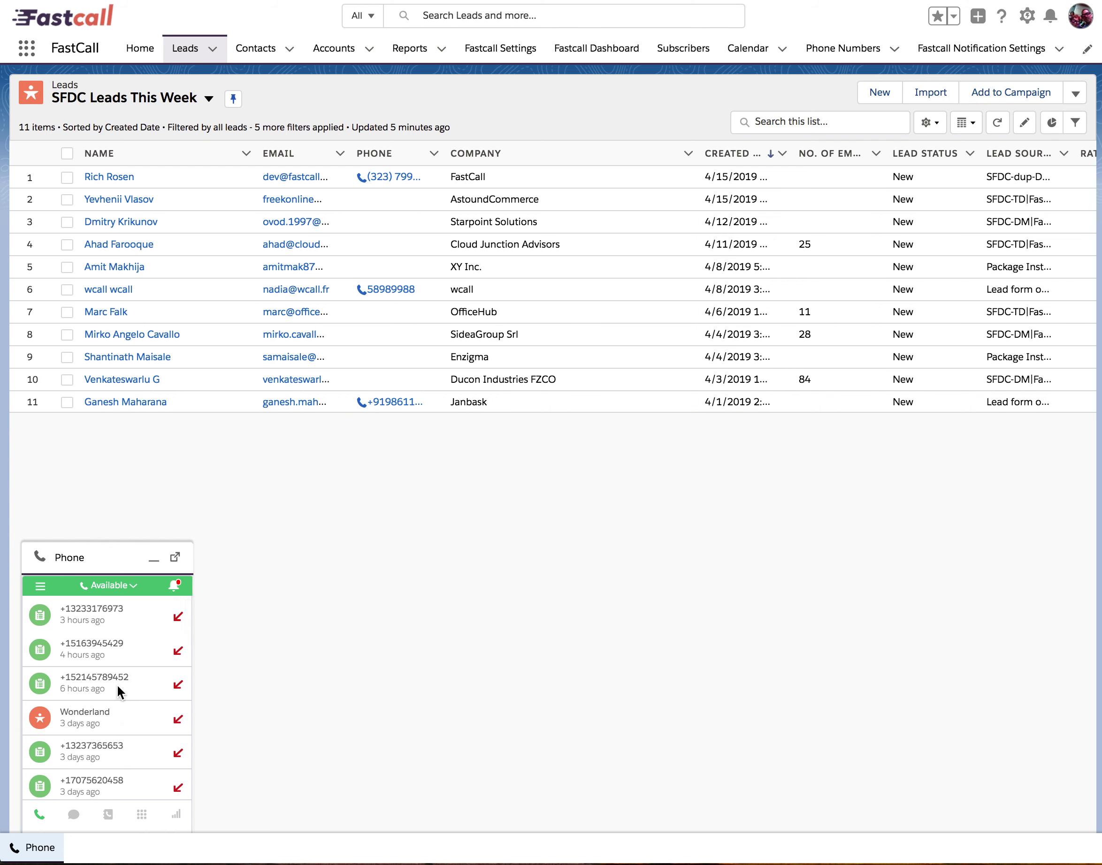
scroll(110, 687, down, 2)
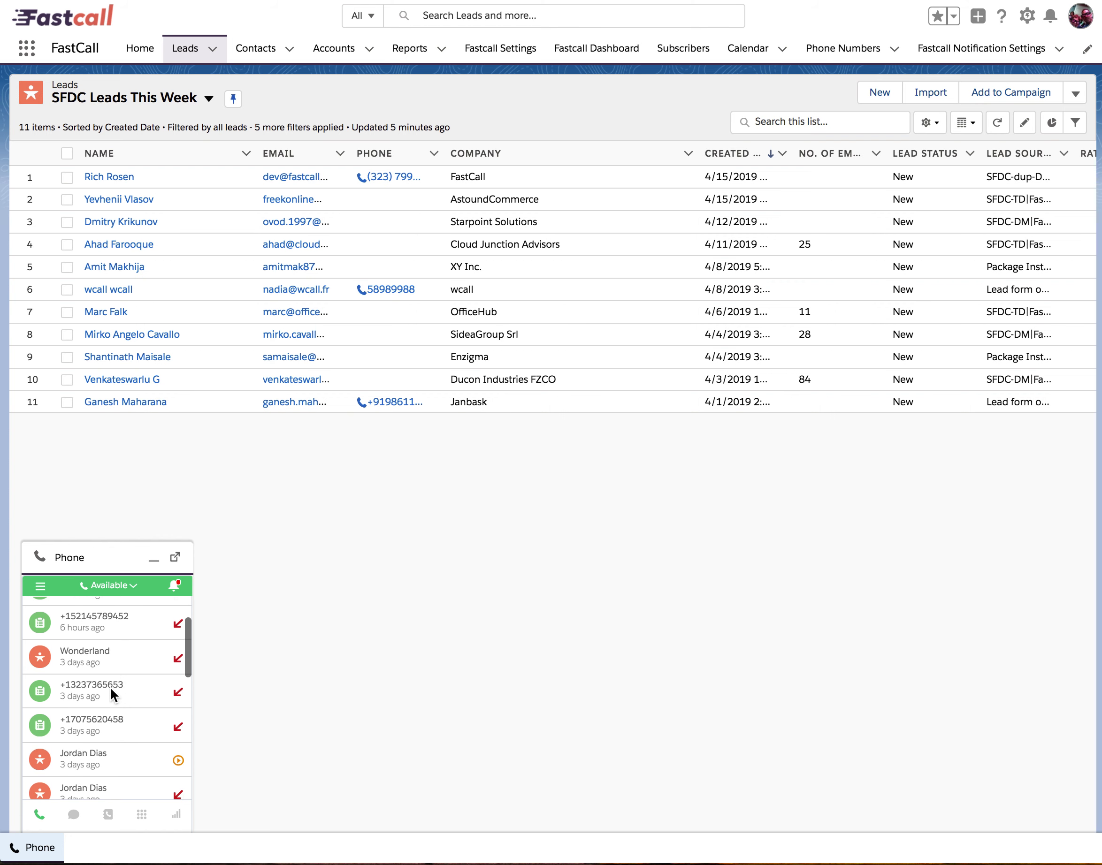
click(132, 752)
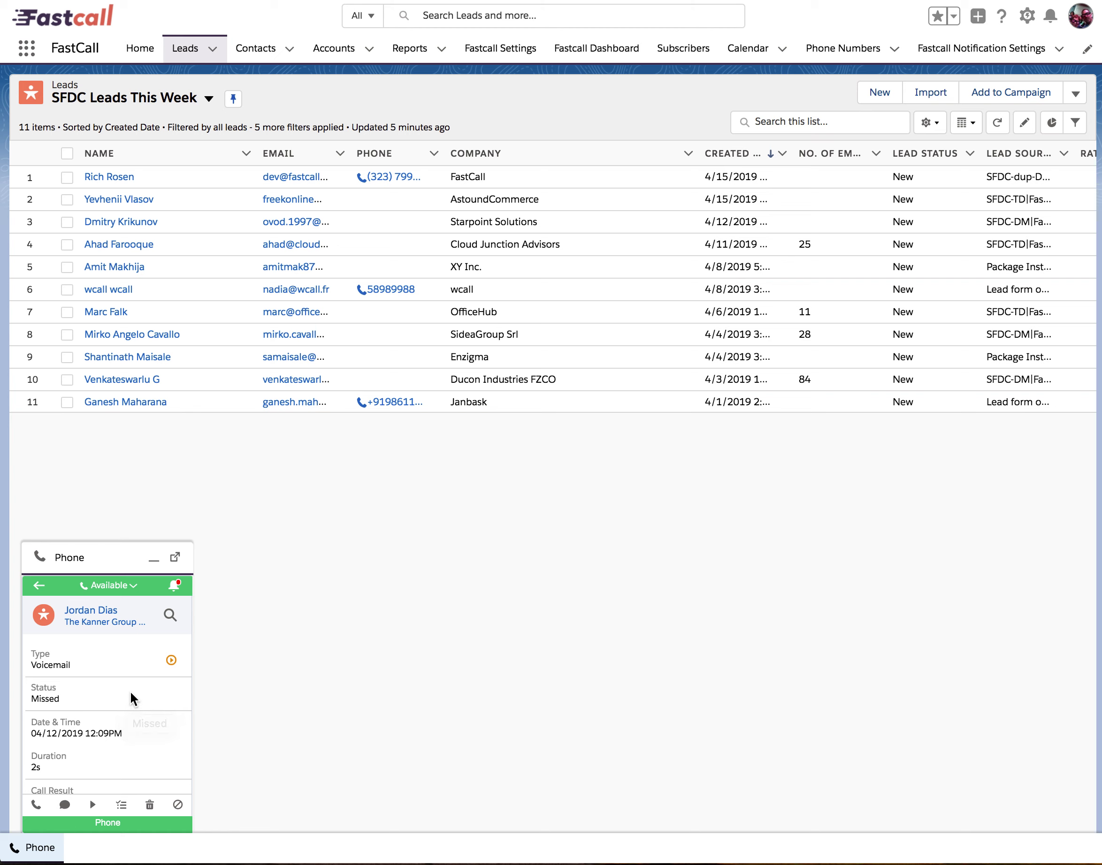
scroll(116, 677, down, 3)
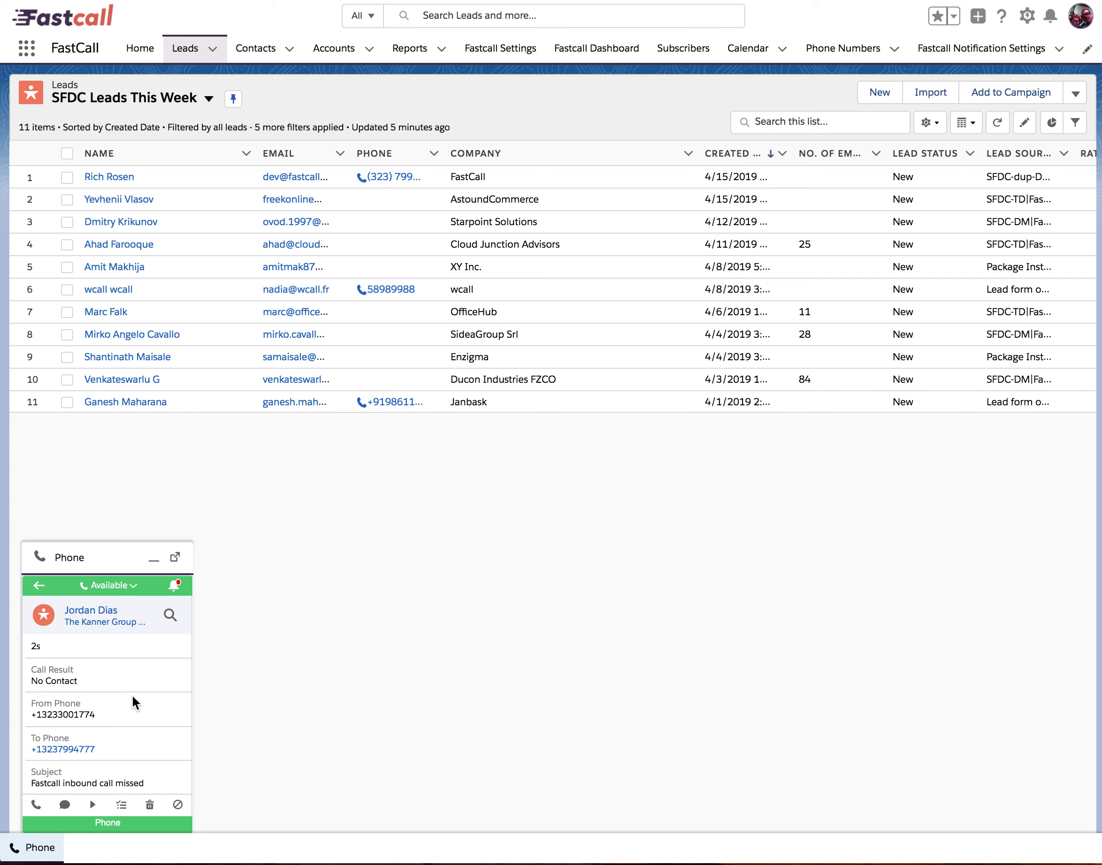
scroll(132, 694, down, 1)
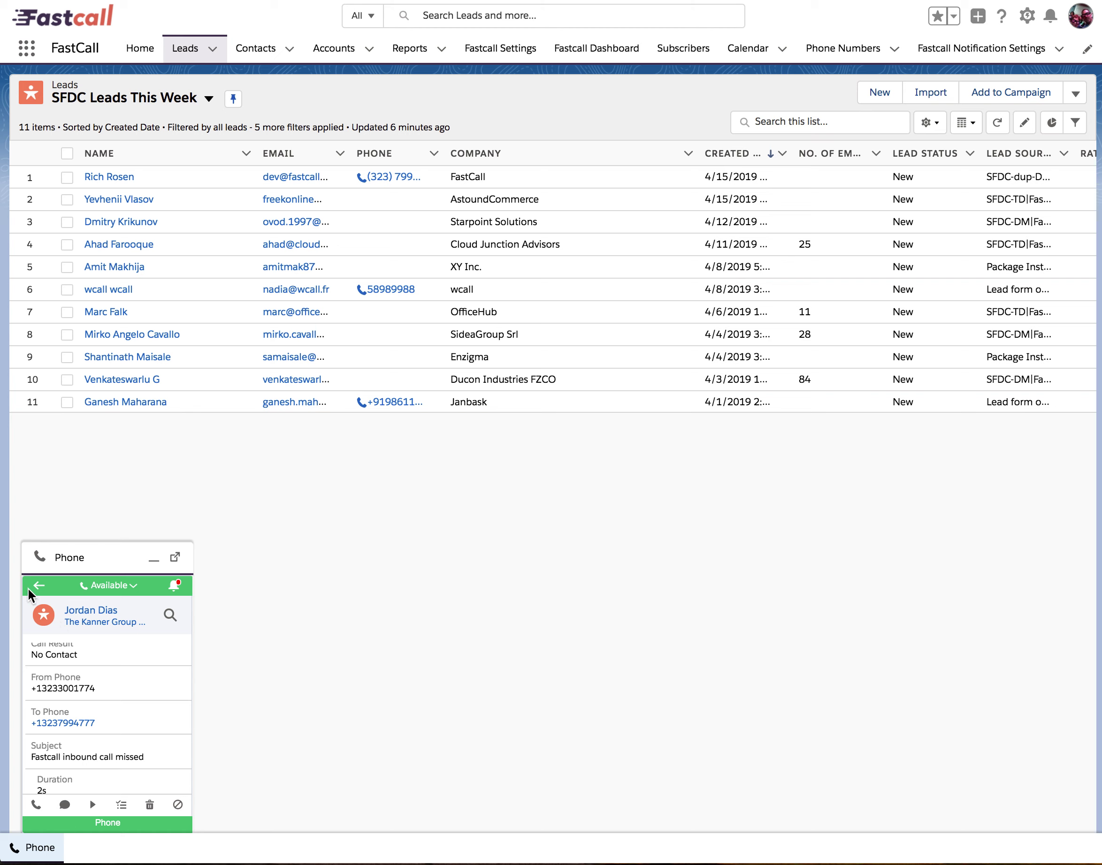
scroll(127, 647, up, 1)
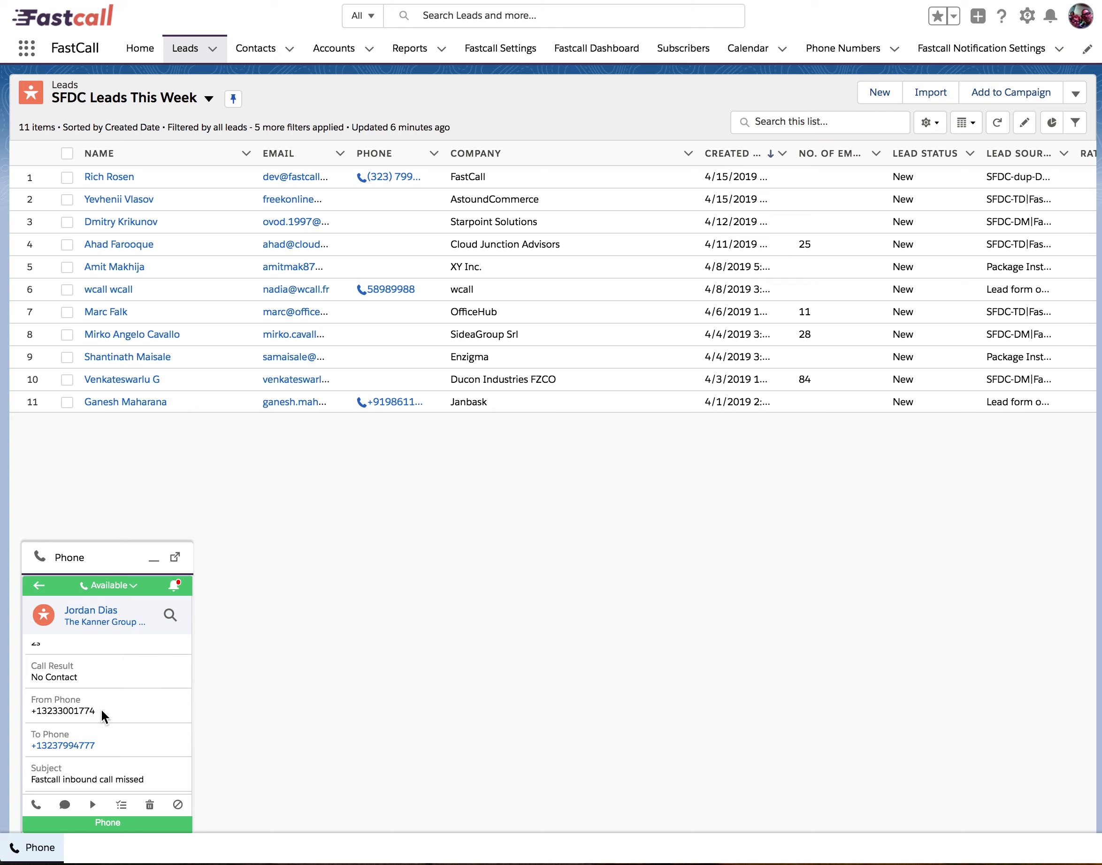
Copy the voicemail's From Phone number and search all Salesforce records for it
drag(97, 710, 30, 714)
key(super+c)
click(434, 15)
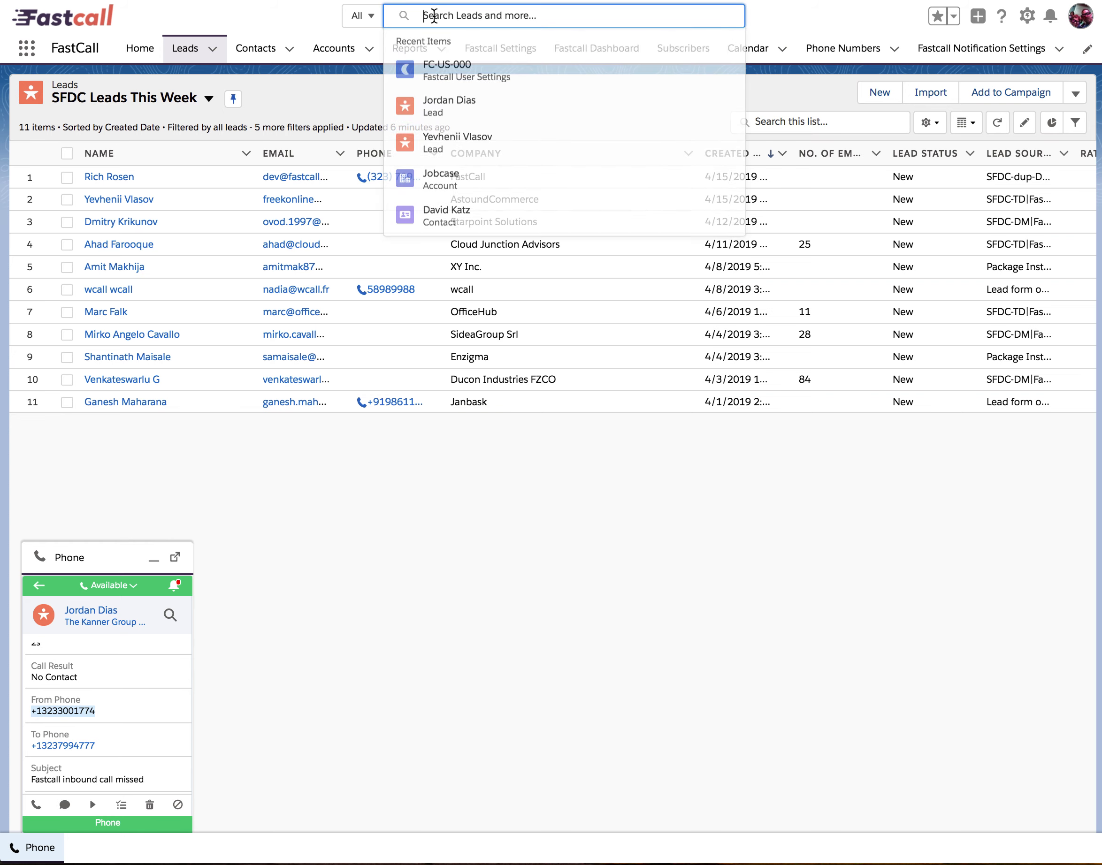
key(super+v)
key(Return)
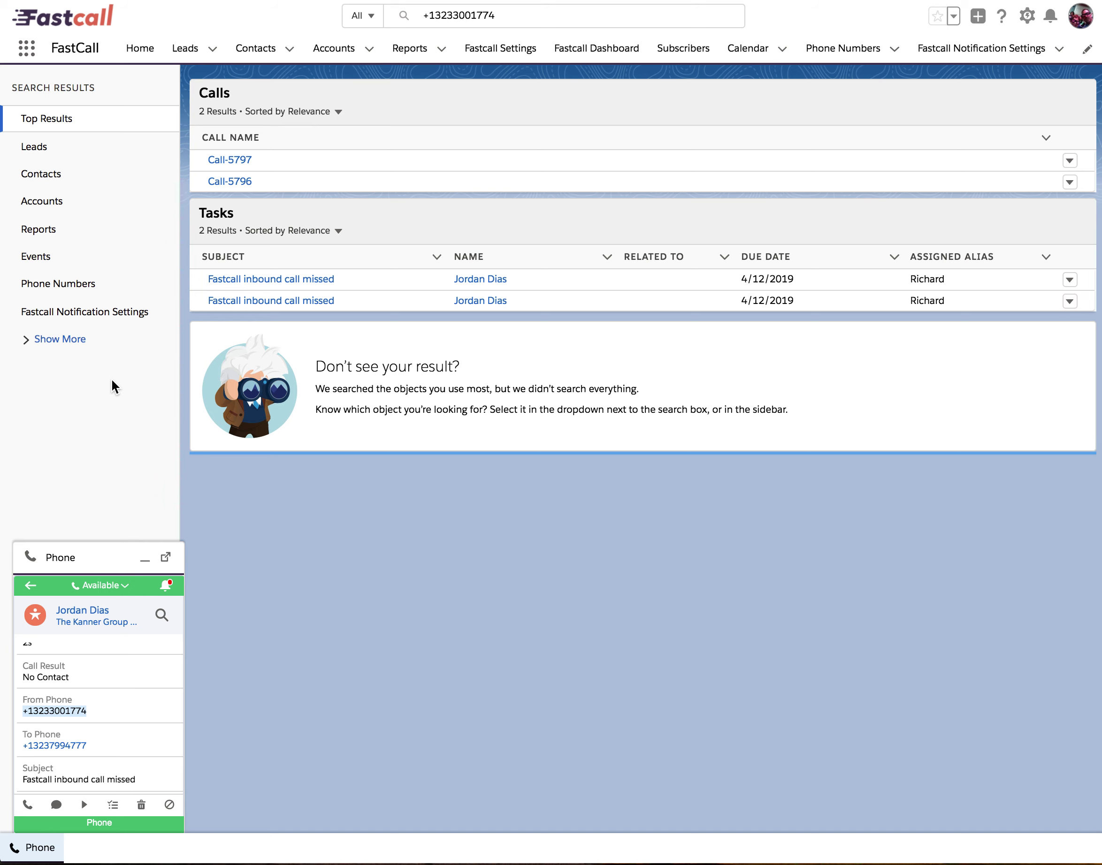
Open the voicemail caller's lead record and unlink that lead from the call as its main record
click(82, 611)
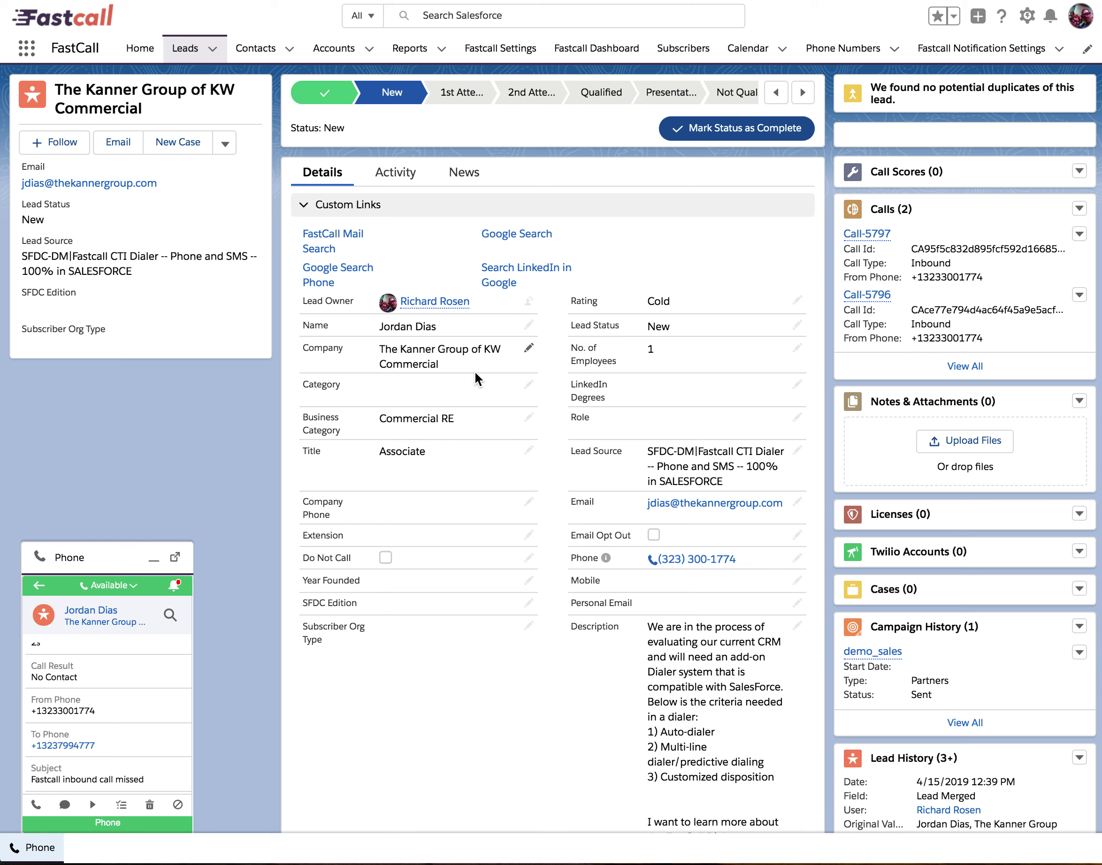
click(169, 618)
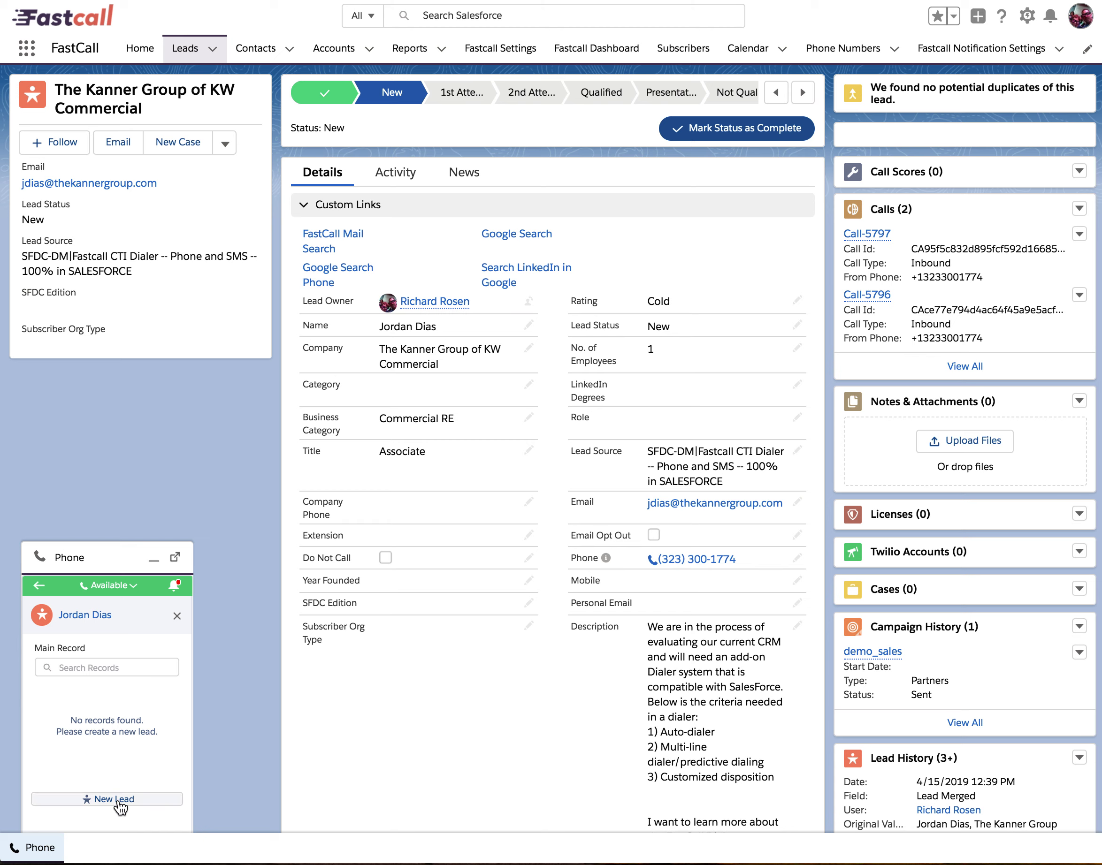
click(178, 617)
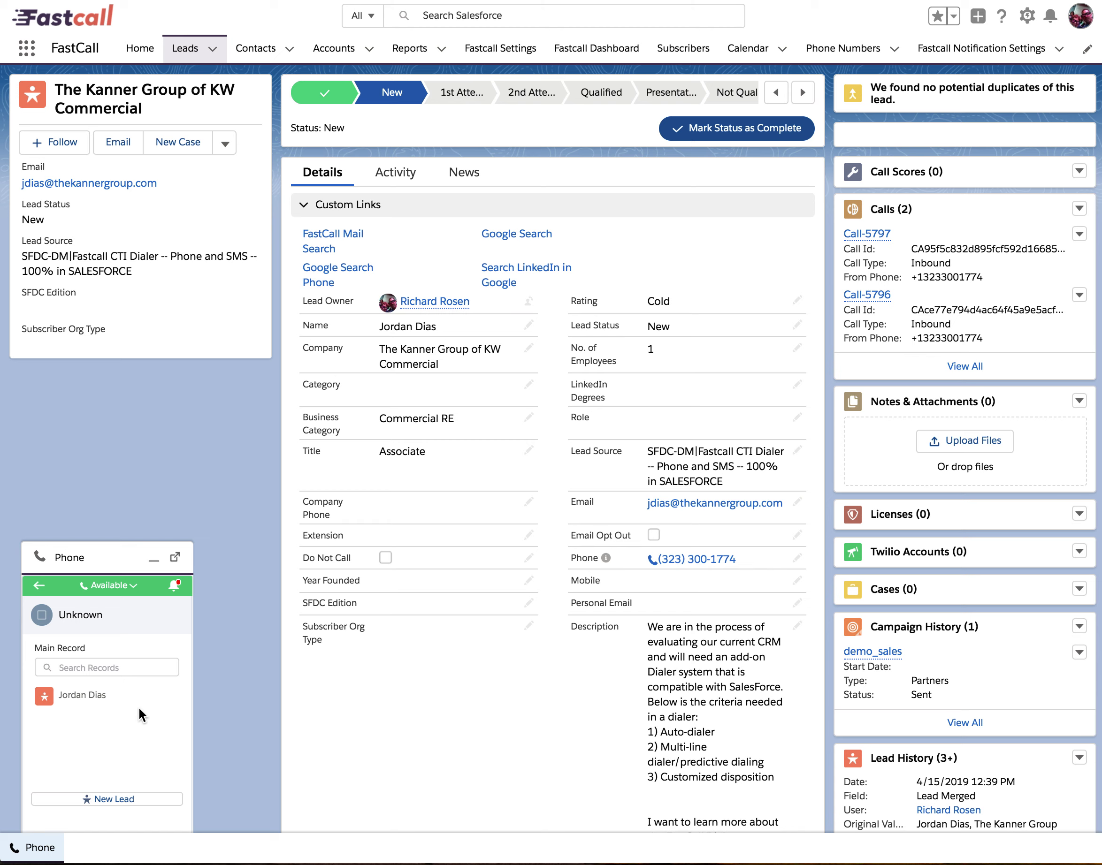
click(38, 587)
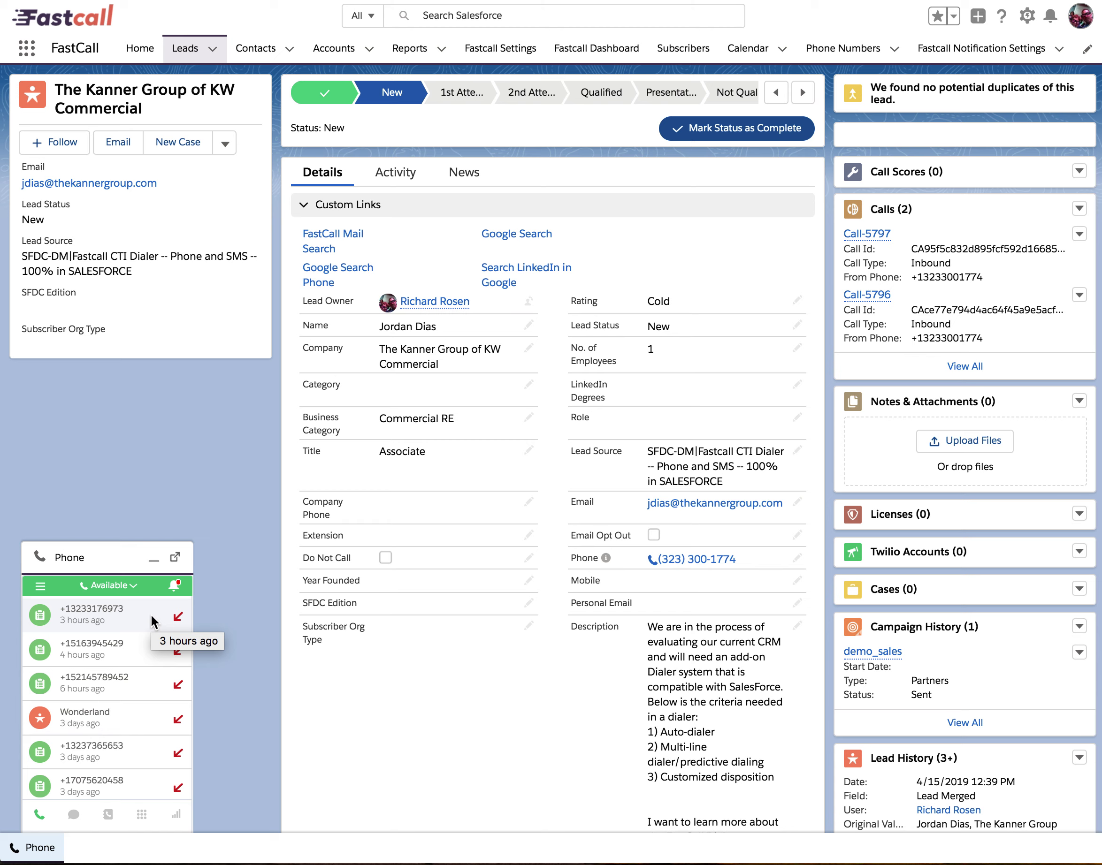
Reopen the unlinked voicemail call and assign the suggested lead as its main record
scroll(149, 615, down, 2)
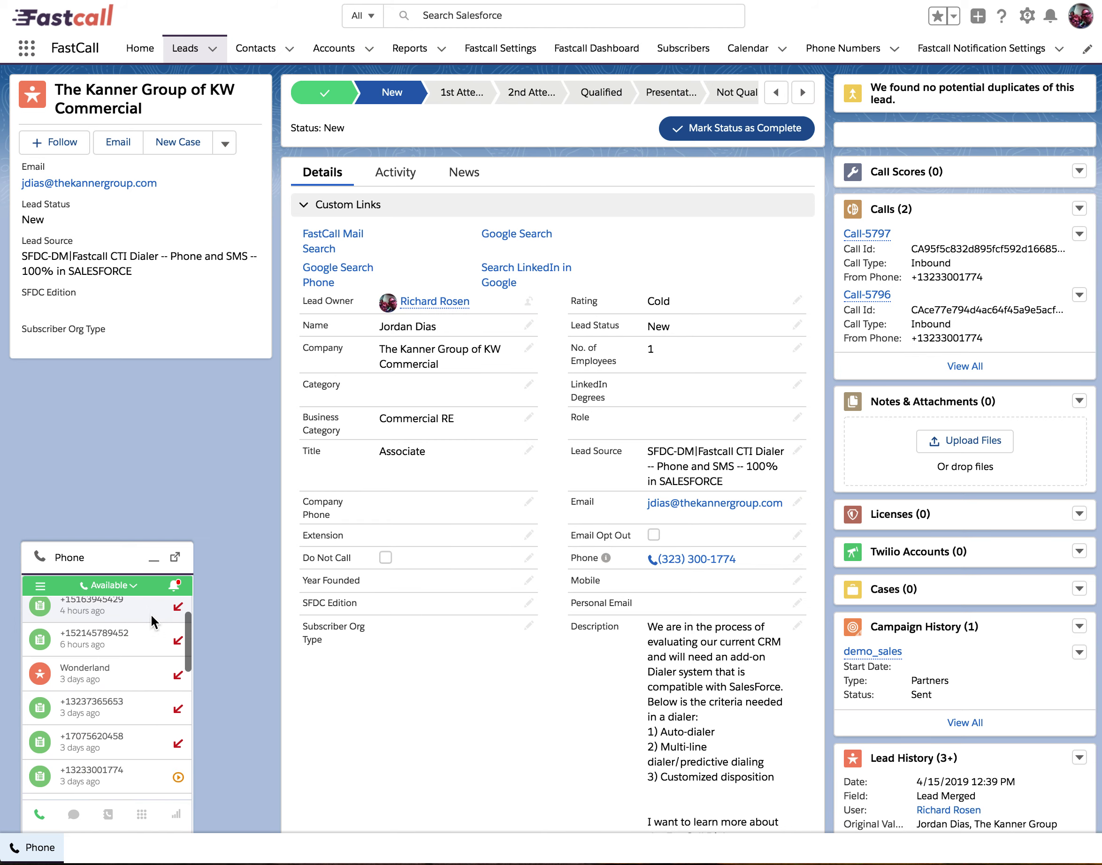
click(141, 775)
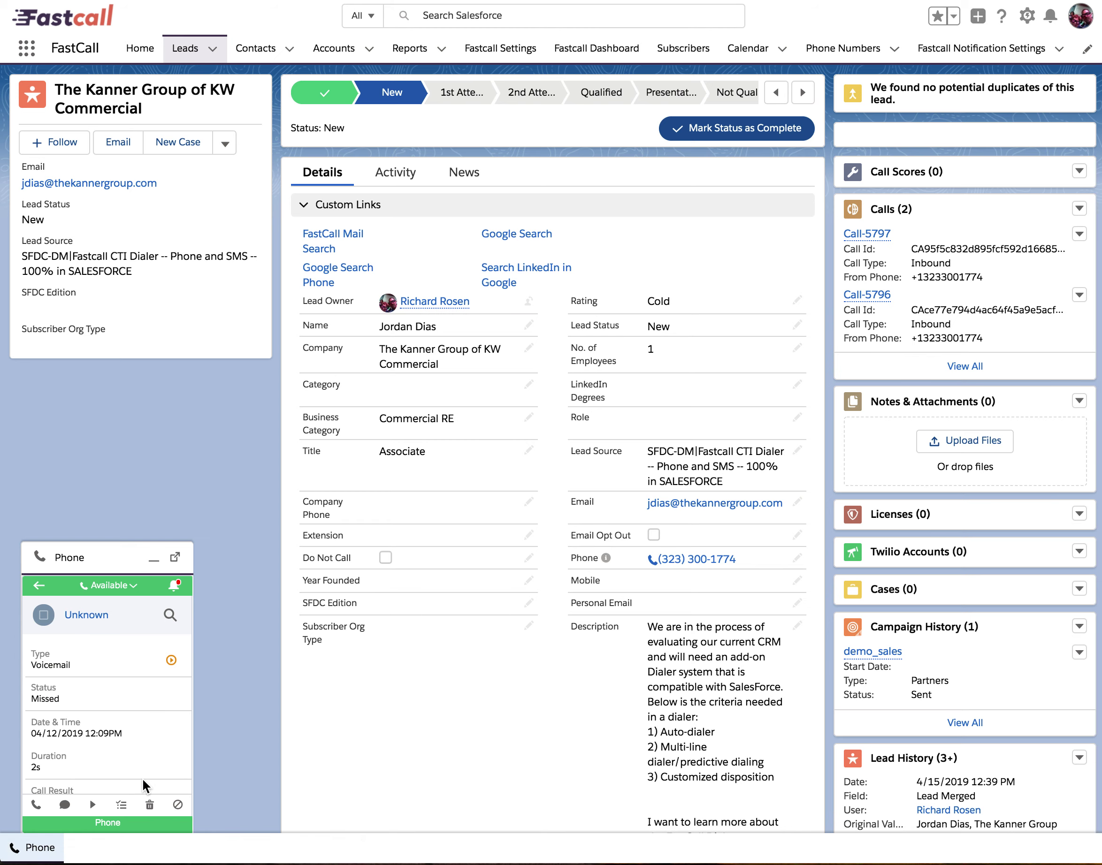
click(168, 613)
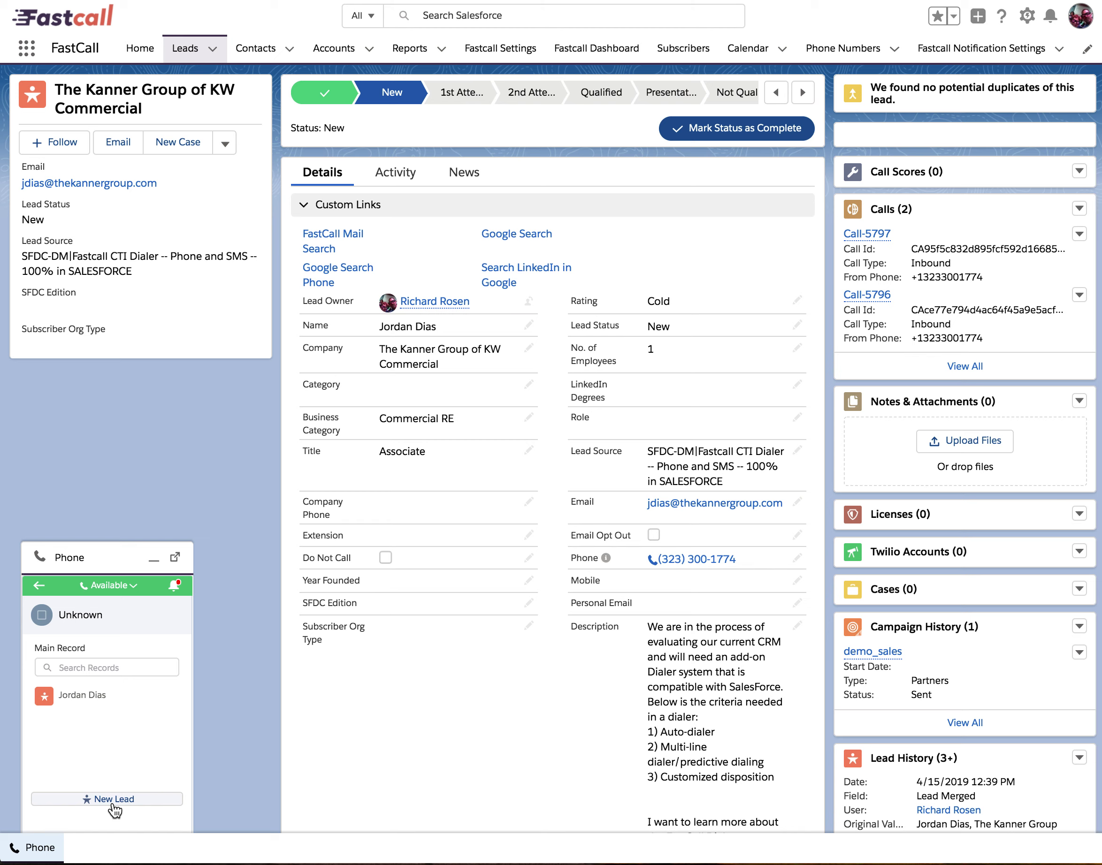
click(69, 701)
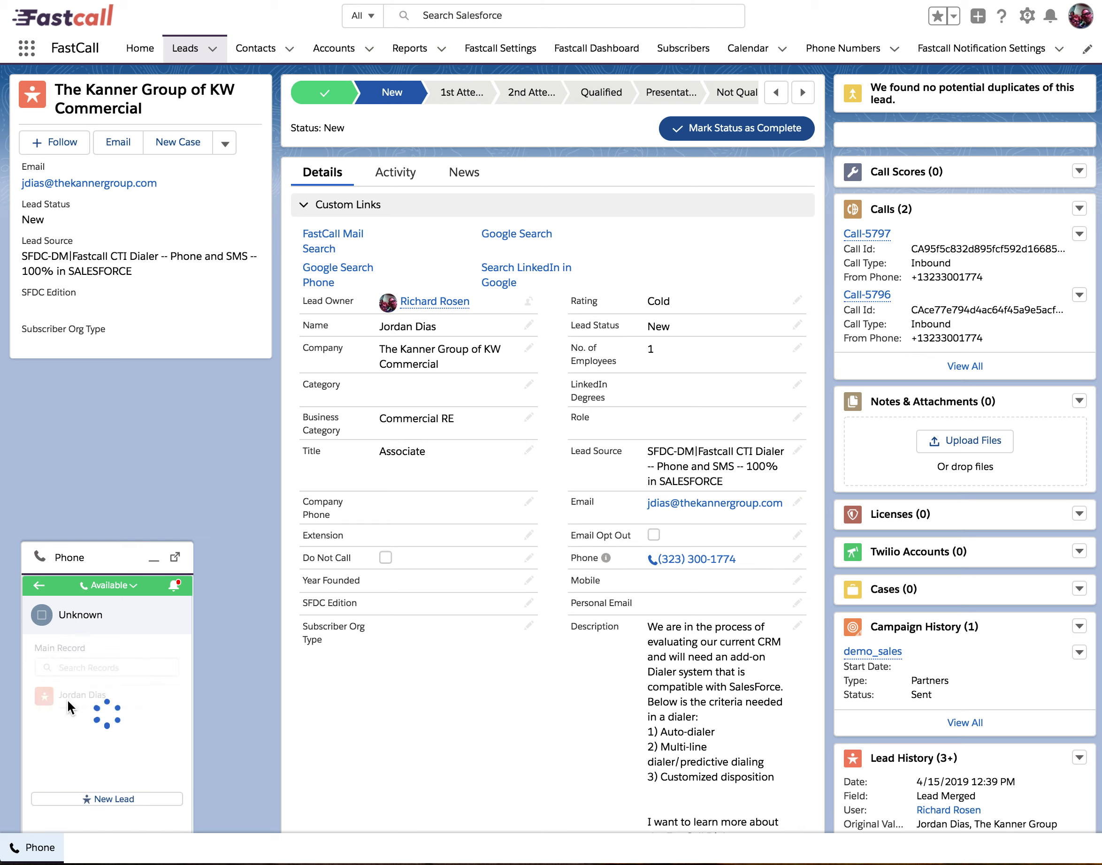
click(40, 588)
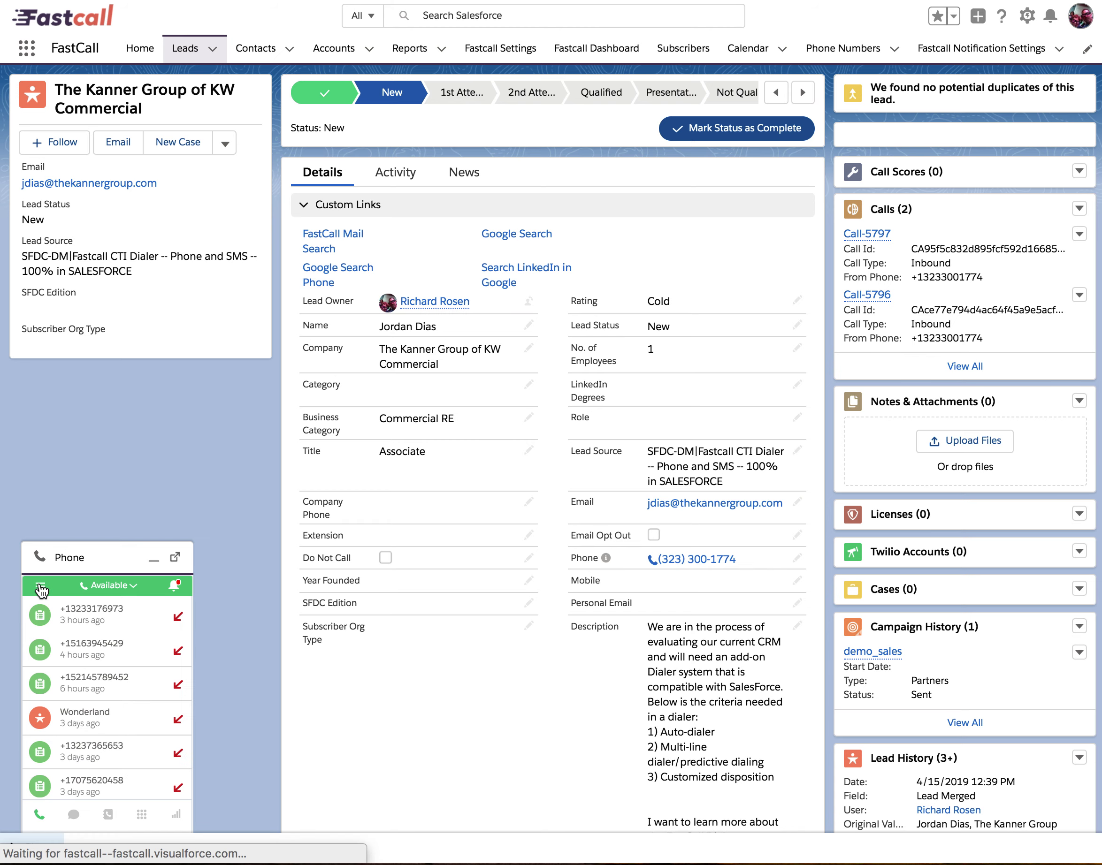
Check the main record assignment of the Wonderland call and look through the call history for unassigned calls
click(138, 718)
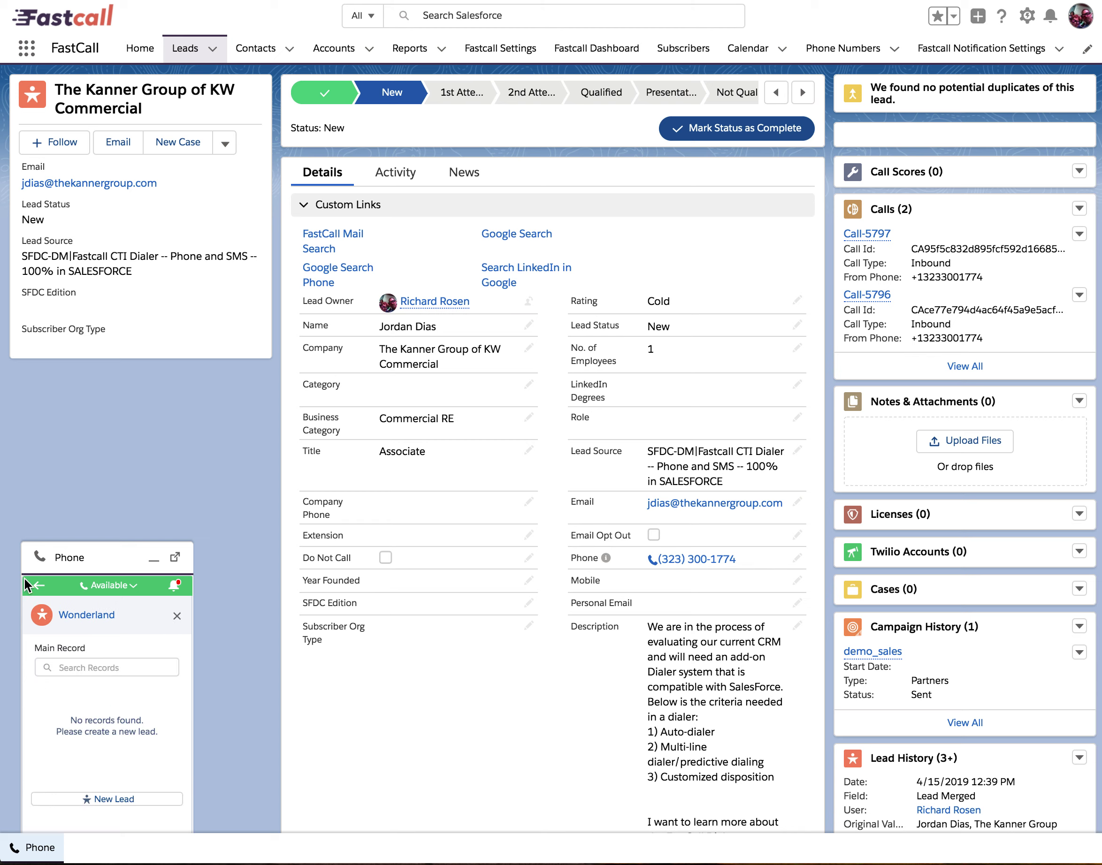
click(38, 586)
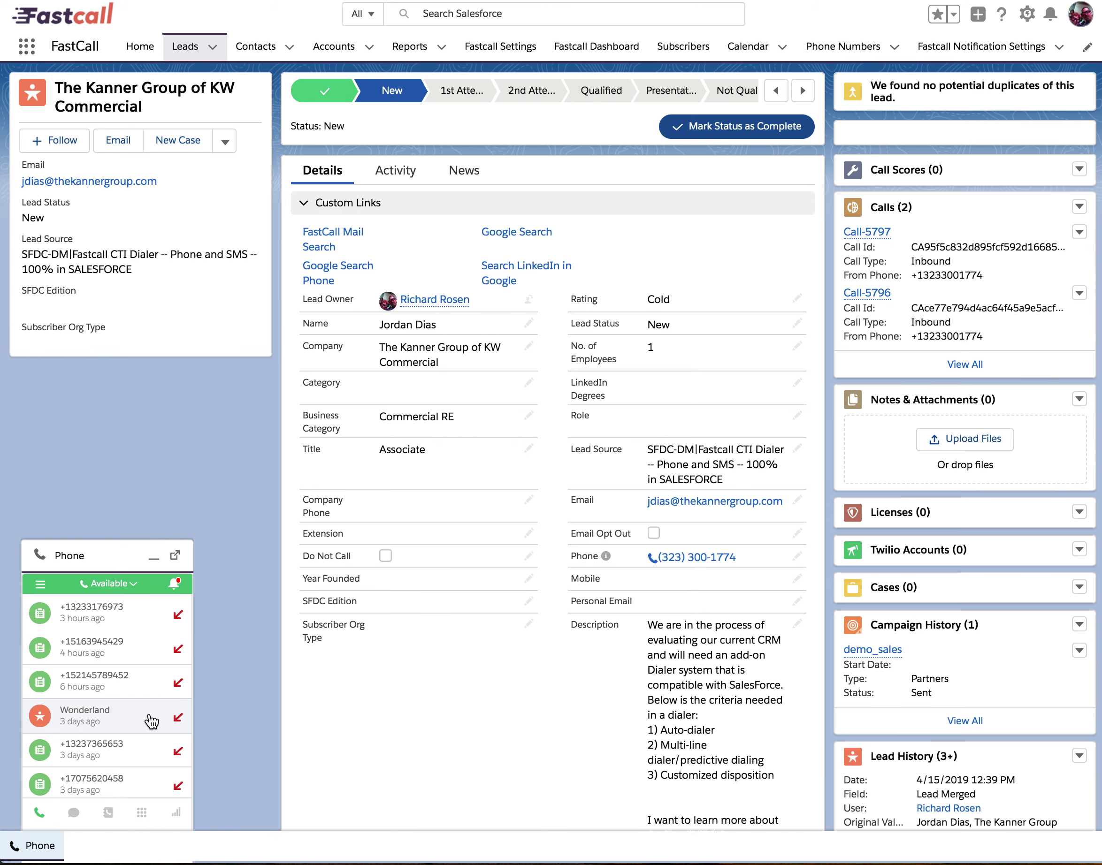
scroll(151, 721, down, 1)
scroll(153, 731, down, 5)
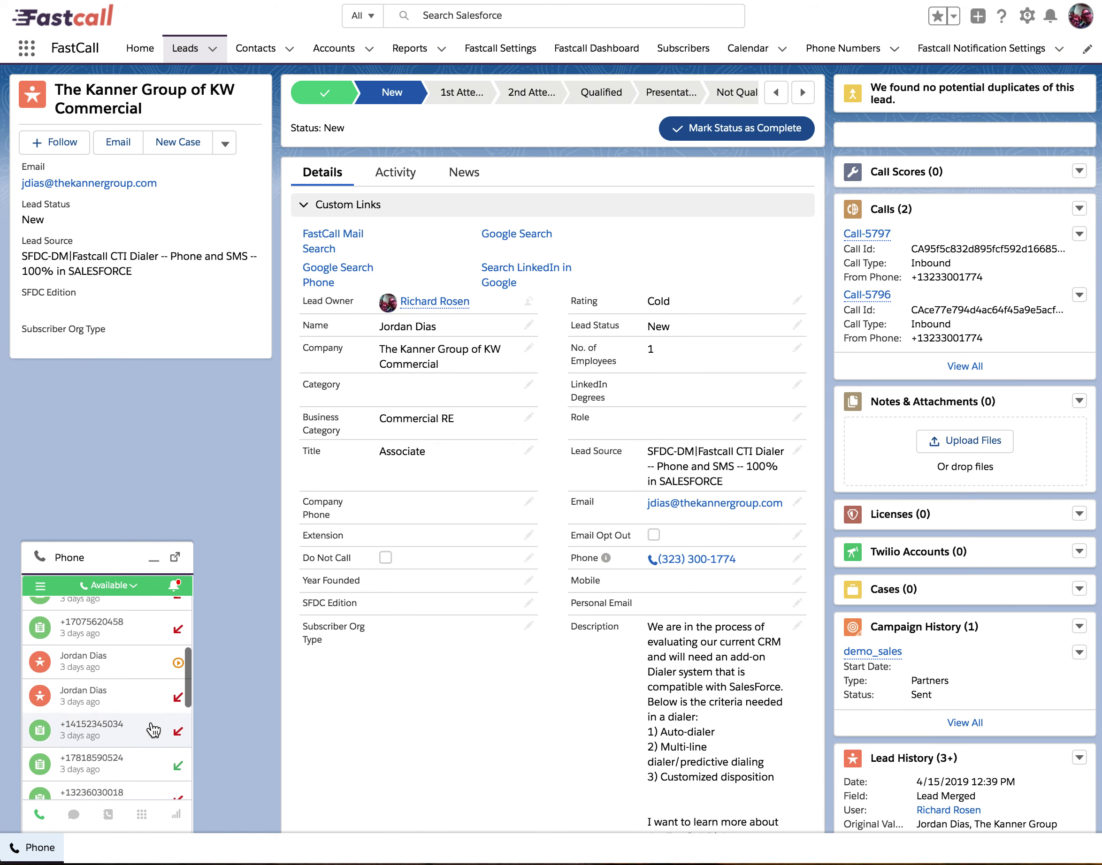
scroll(154, 730, down, 10)
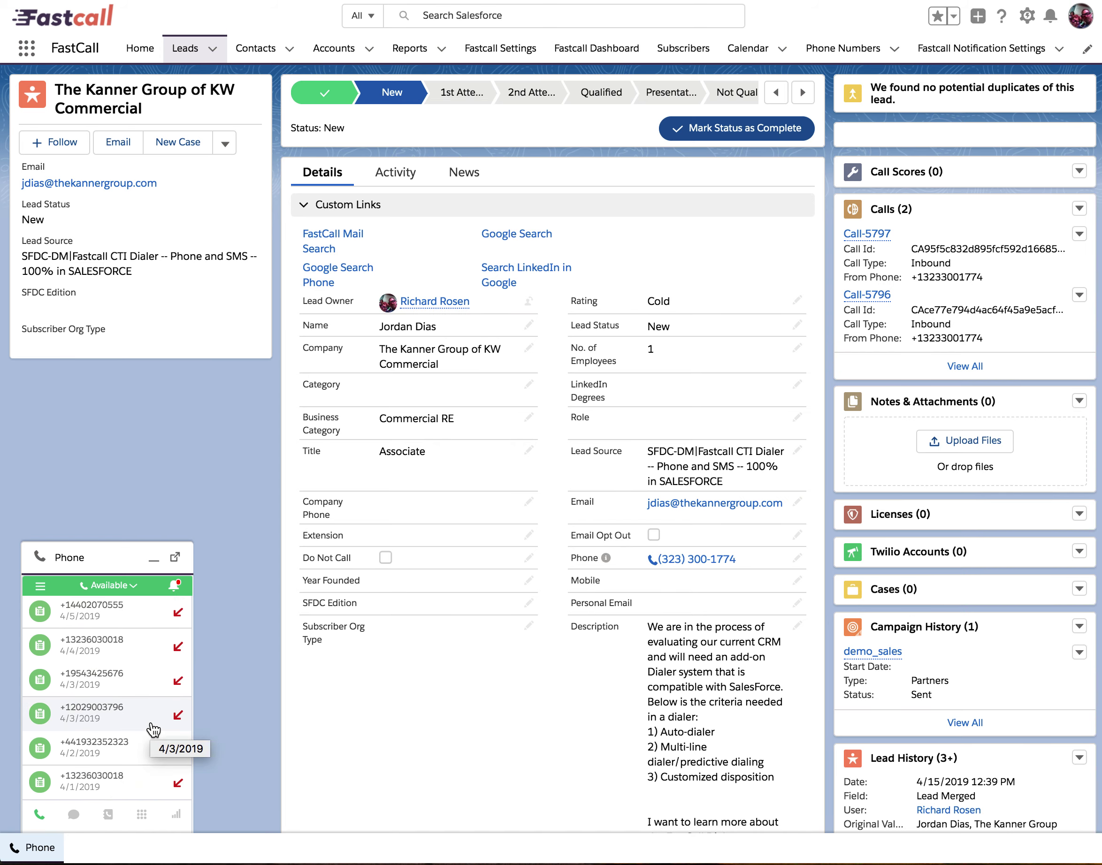
scroll(154, 730, up, 15)
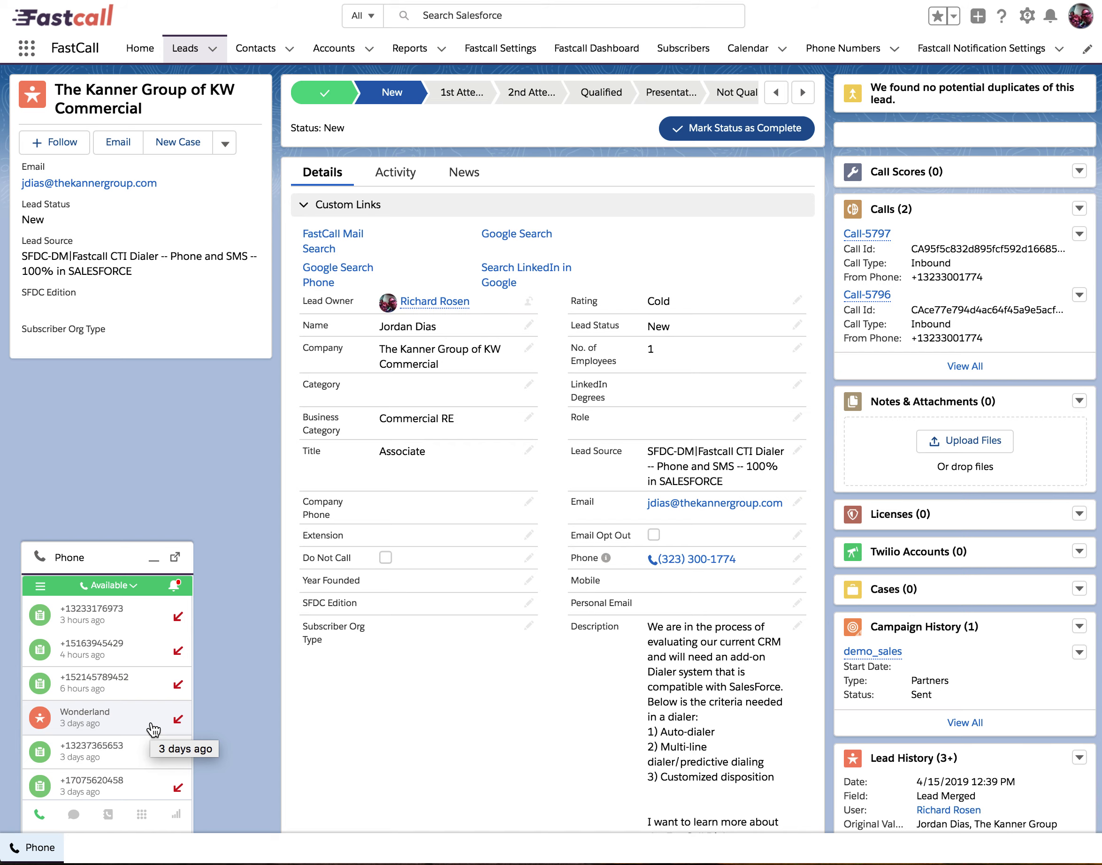
Check the newest missed call for matching records and open its Salesforce task
click(153, 616)
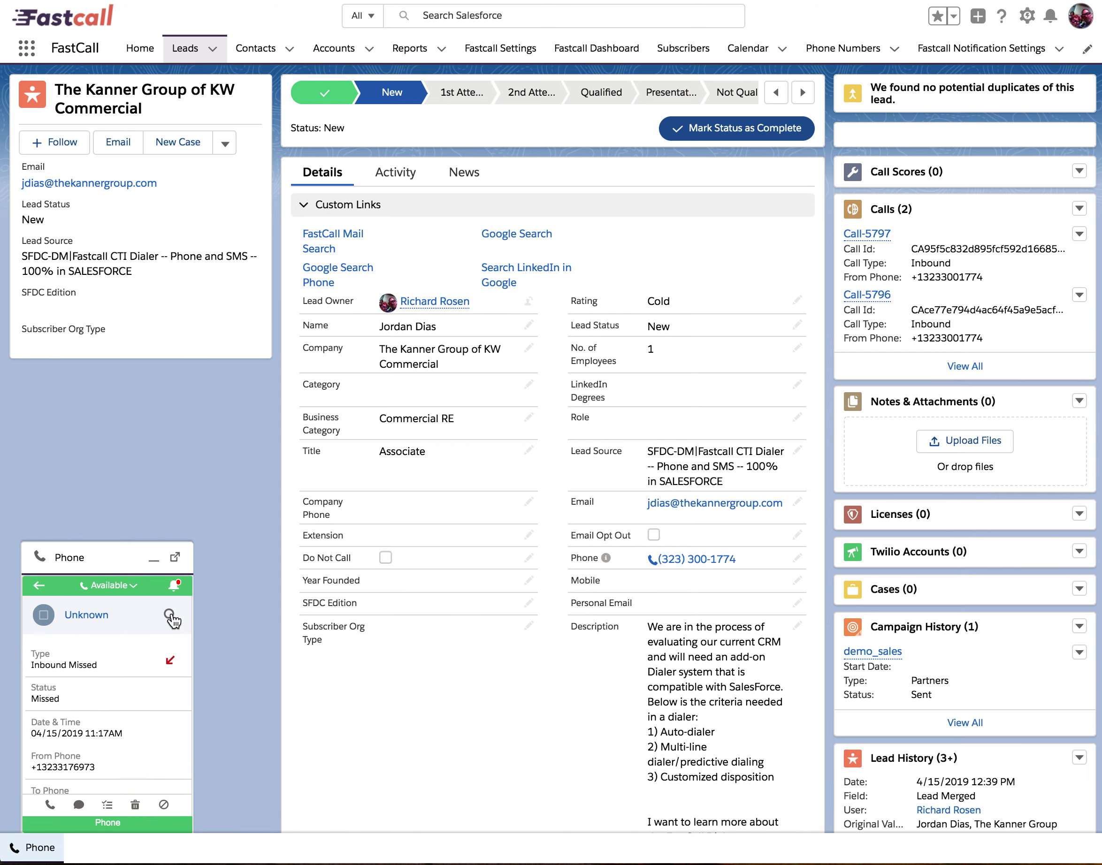
click(170, 615)
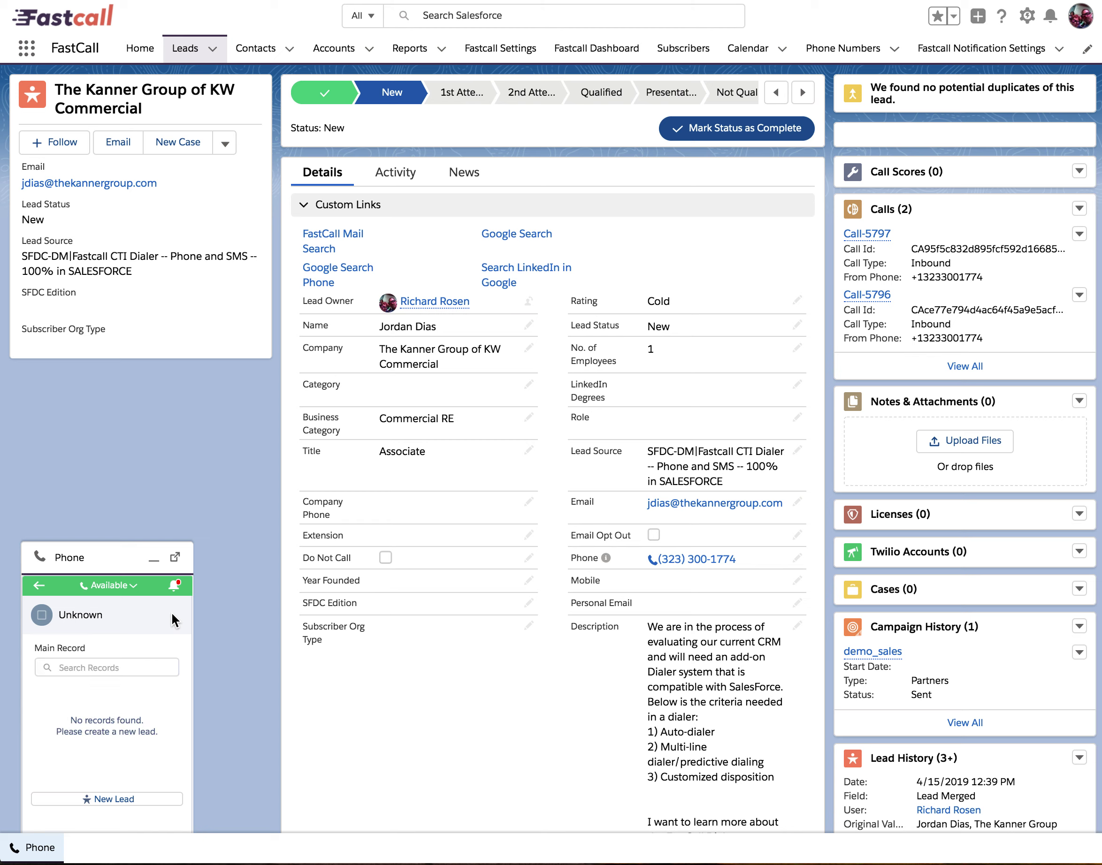
click(39, 586)
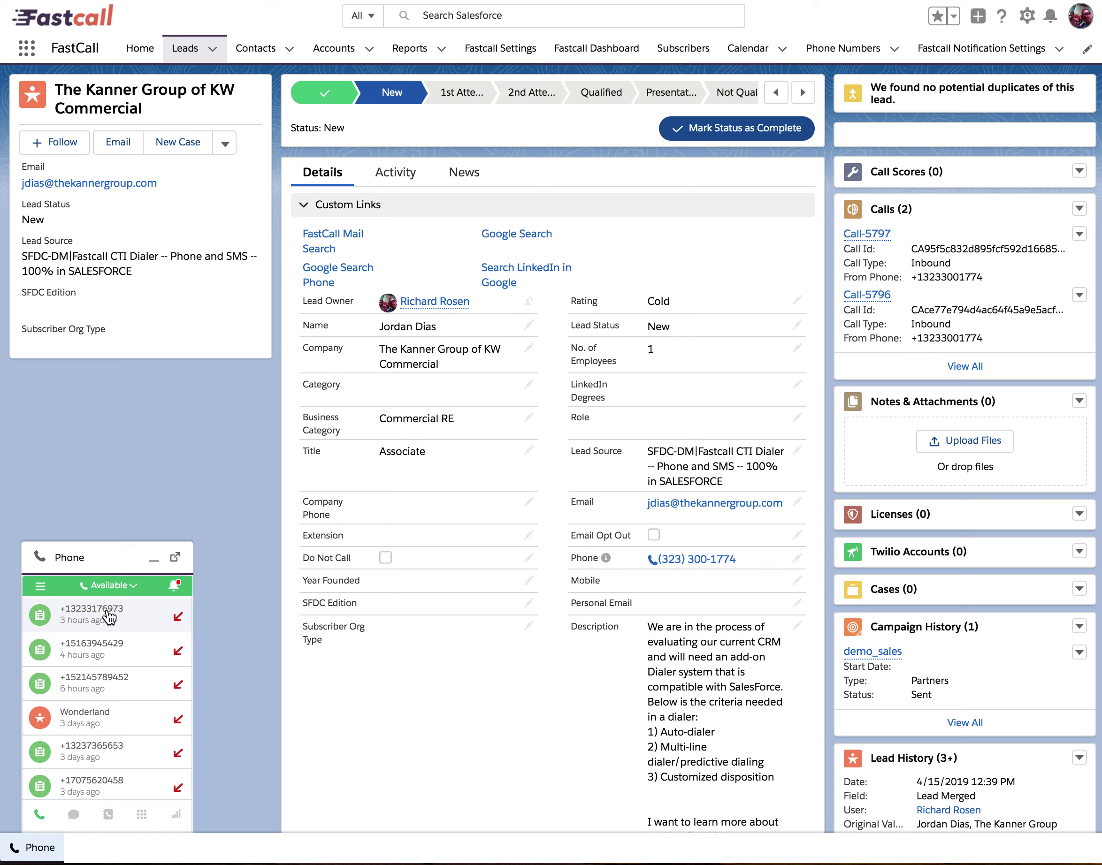
click(108, 617)
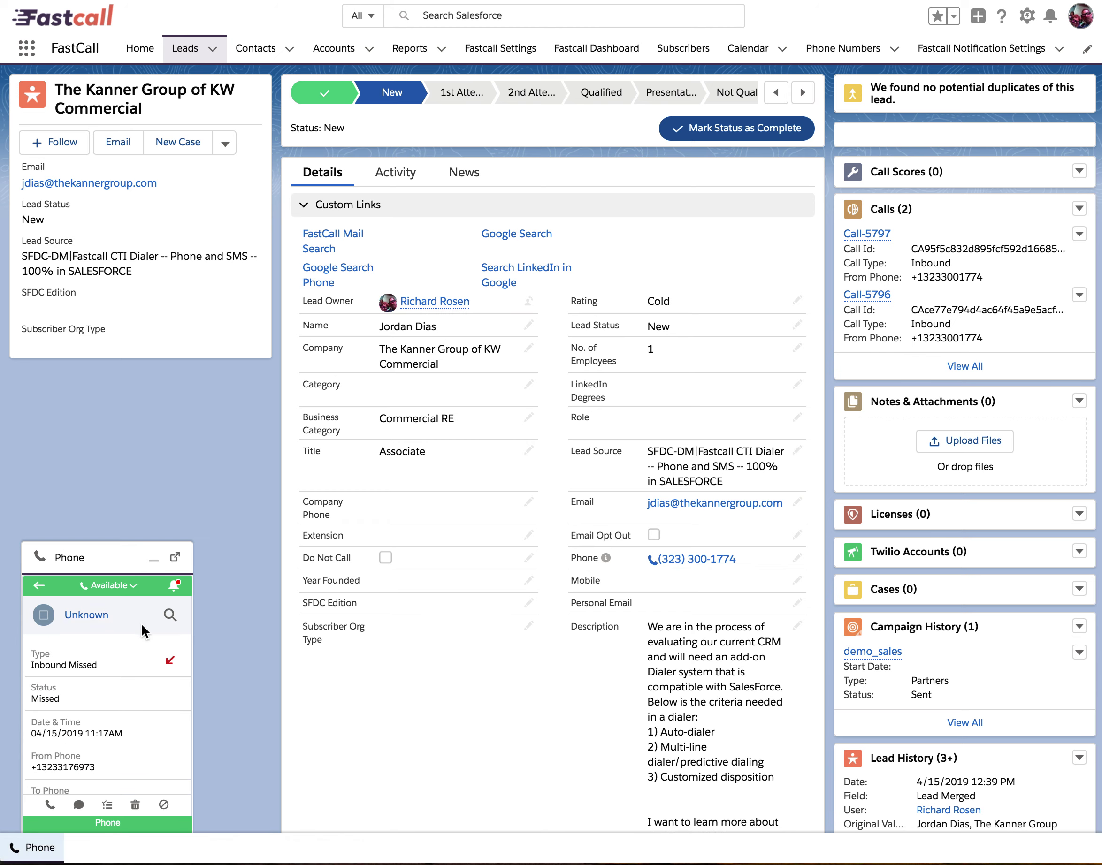
click(109, 807)
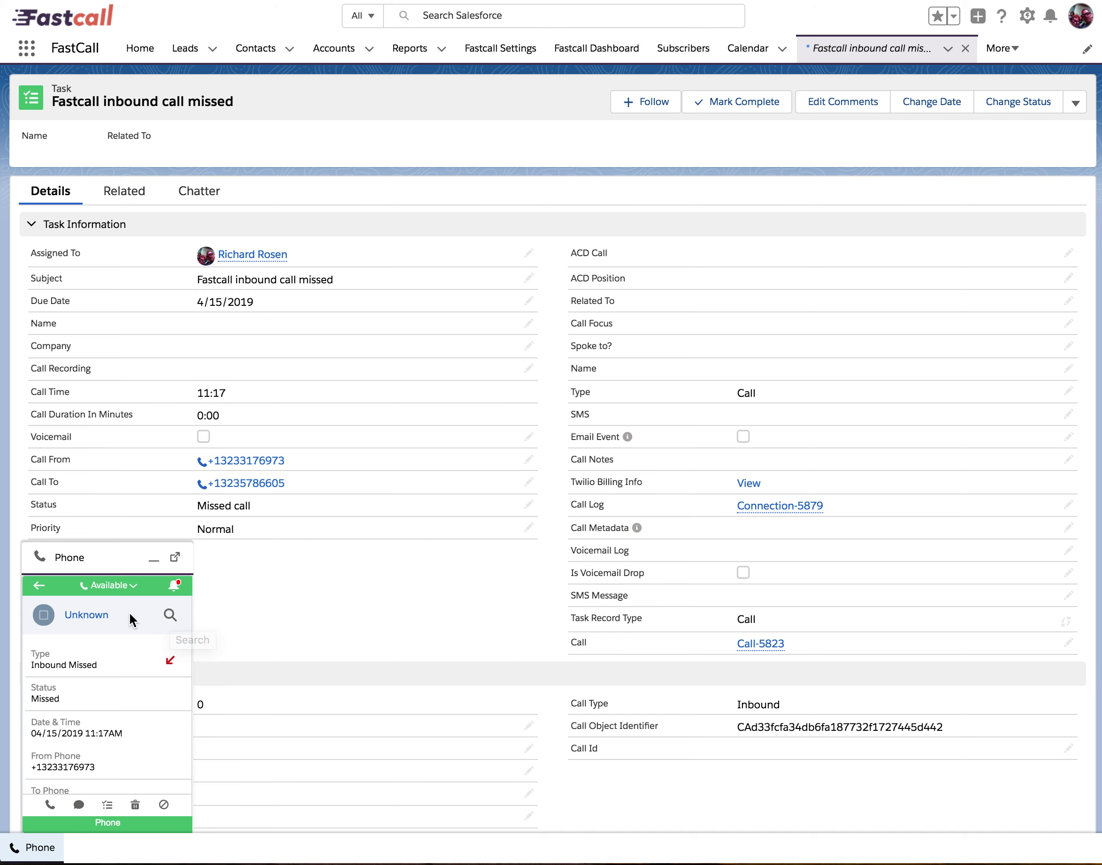
Search the records for "spam" and assign the "spam spam" lead as the missed call's main record
click(171, 617)
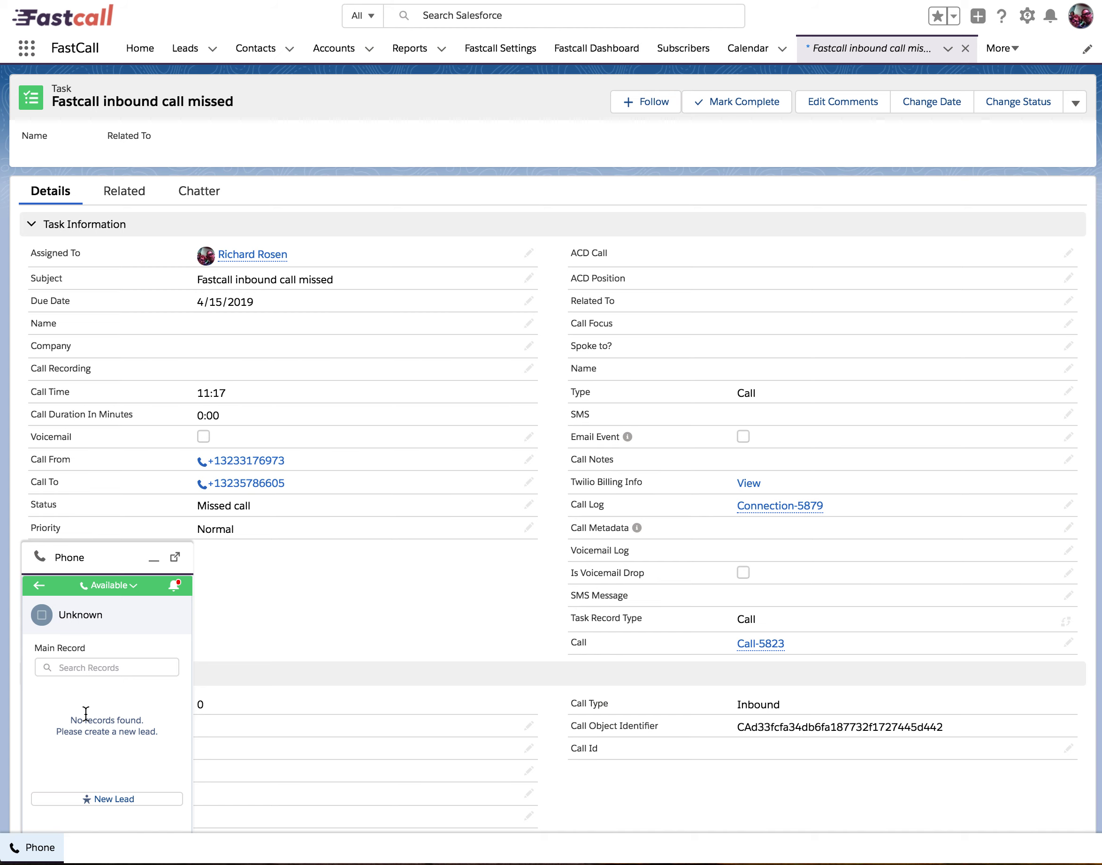
click(87, 668)
text(spam)
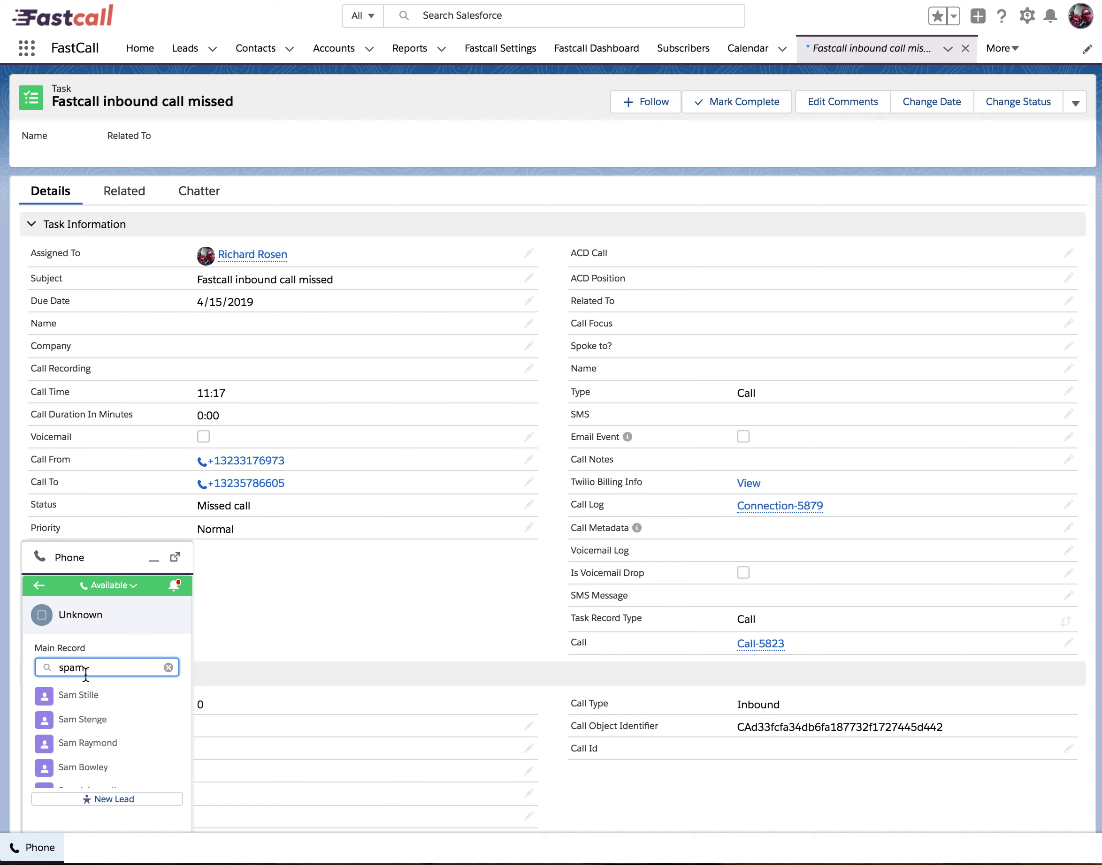
scroll(82, 733, down, 1)
scroll(82, 733, down, 5)
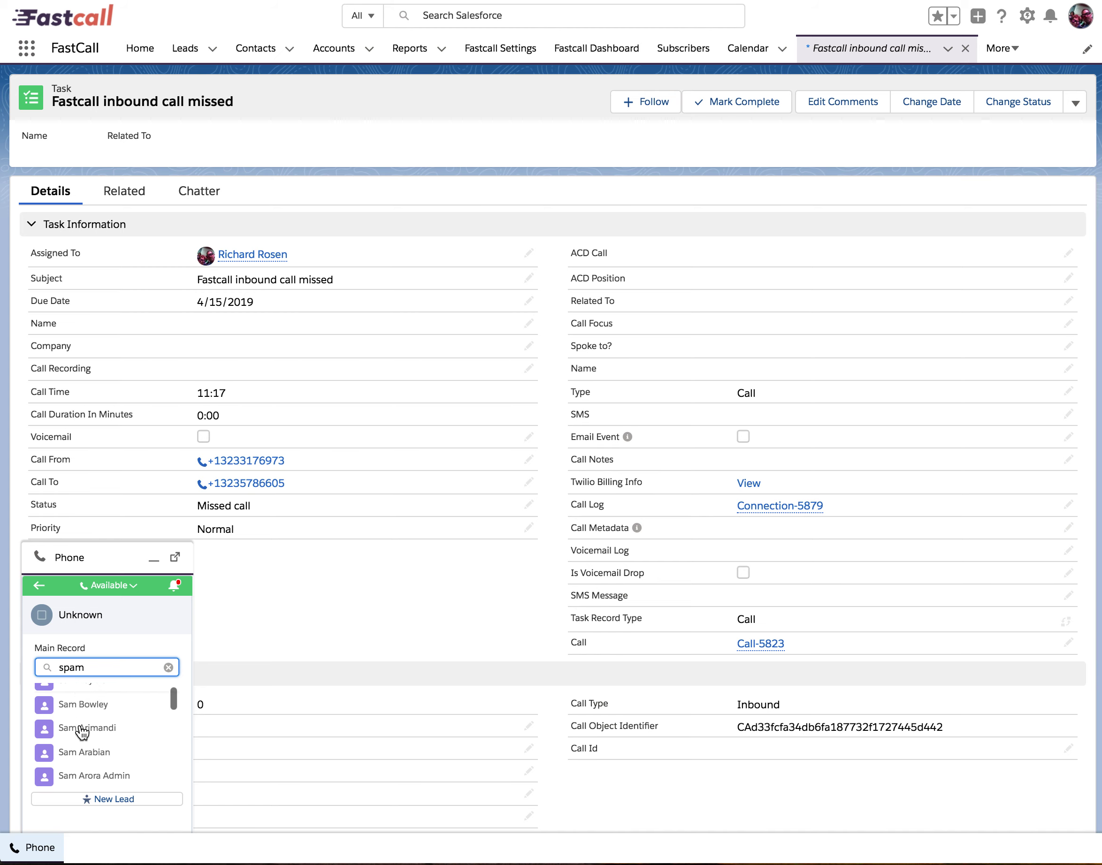
scroll(82, 733, down, 6)
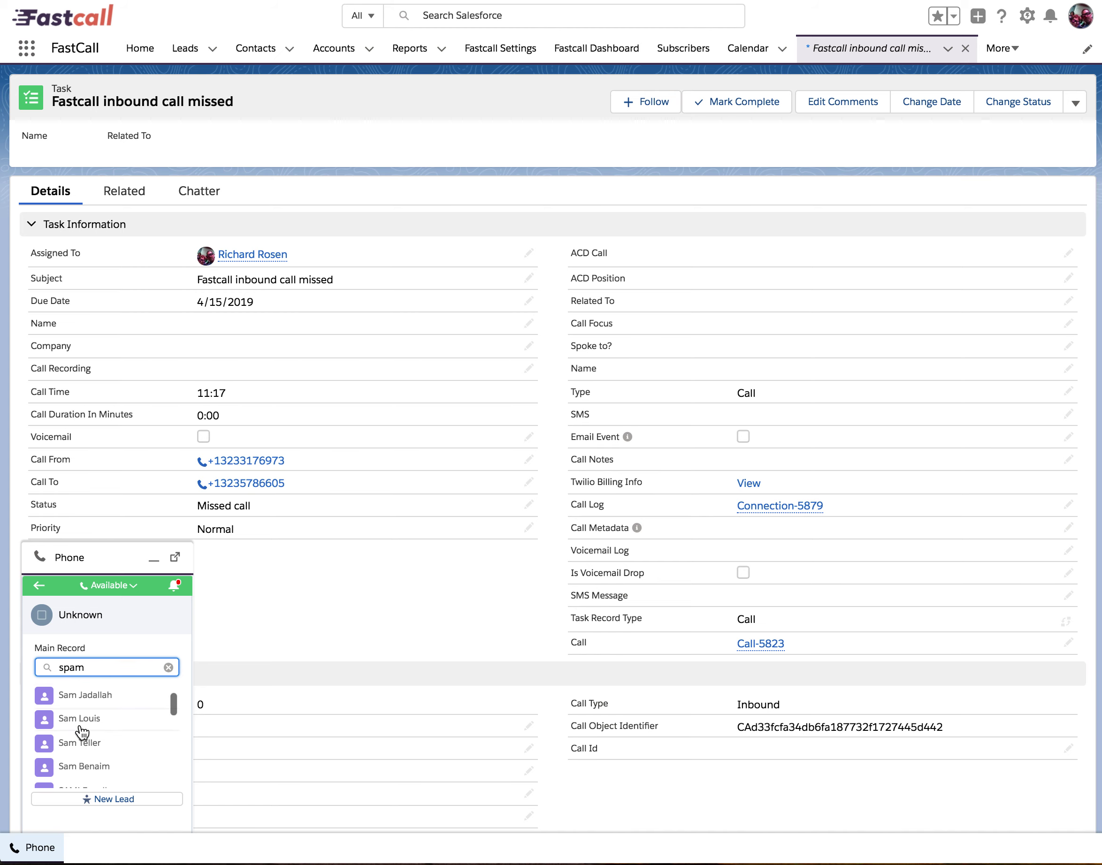
scroll(81, 733, down, 6)
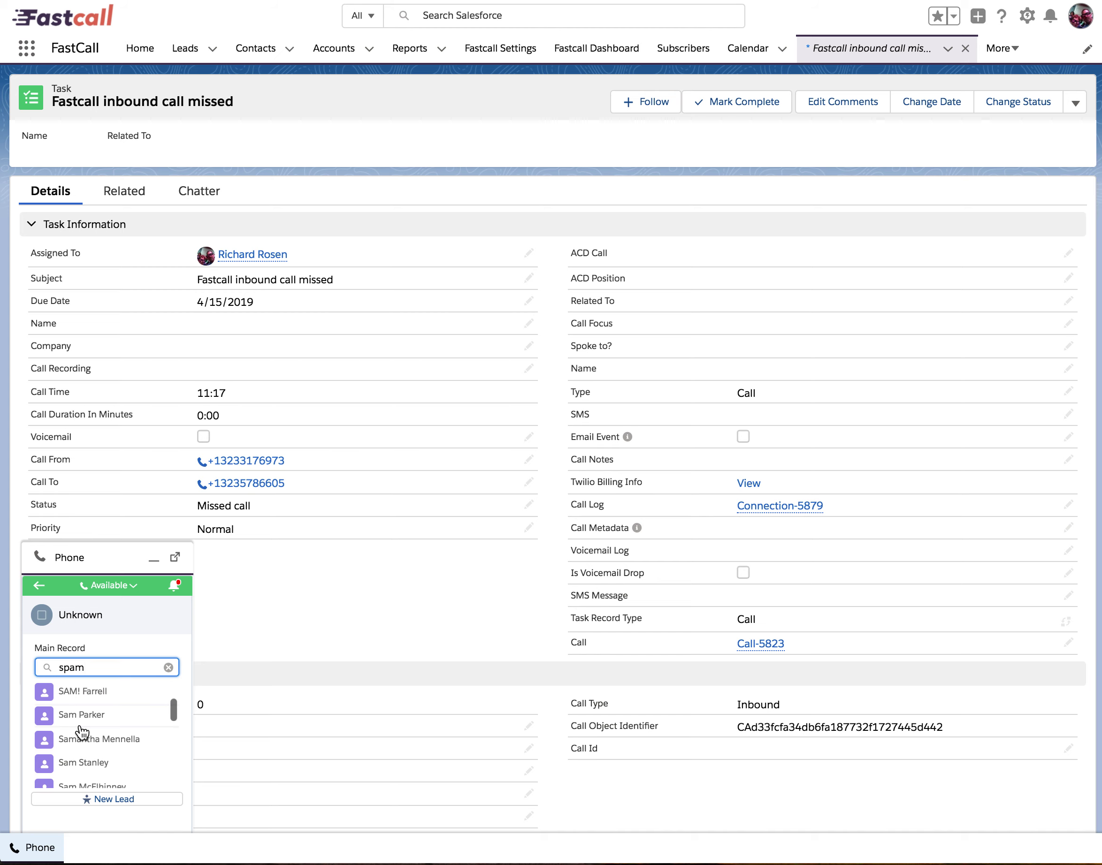
scroll(81, 733, down, 2)
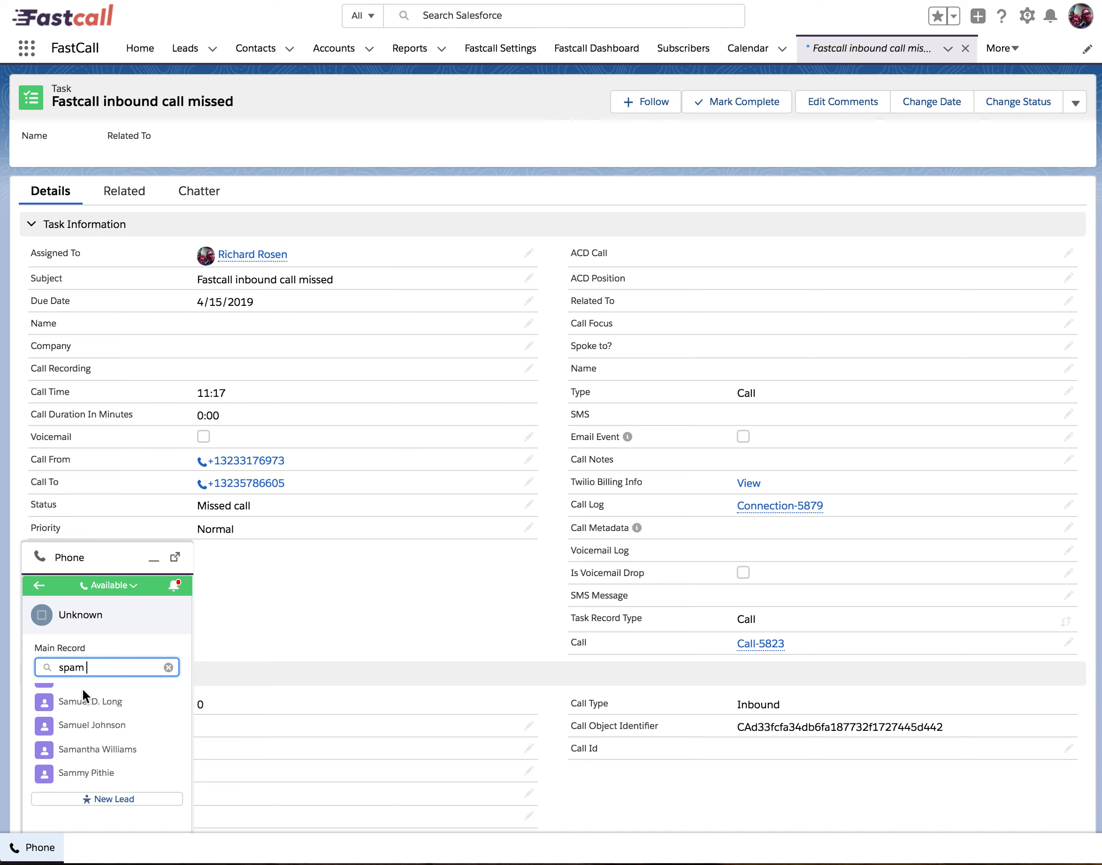
scroll(77, 723, down, 3)
scroll(78, 723, down, 3)
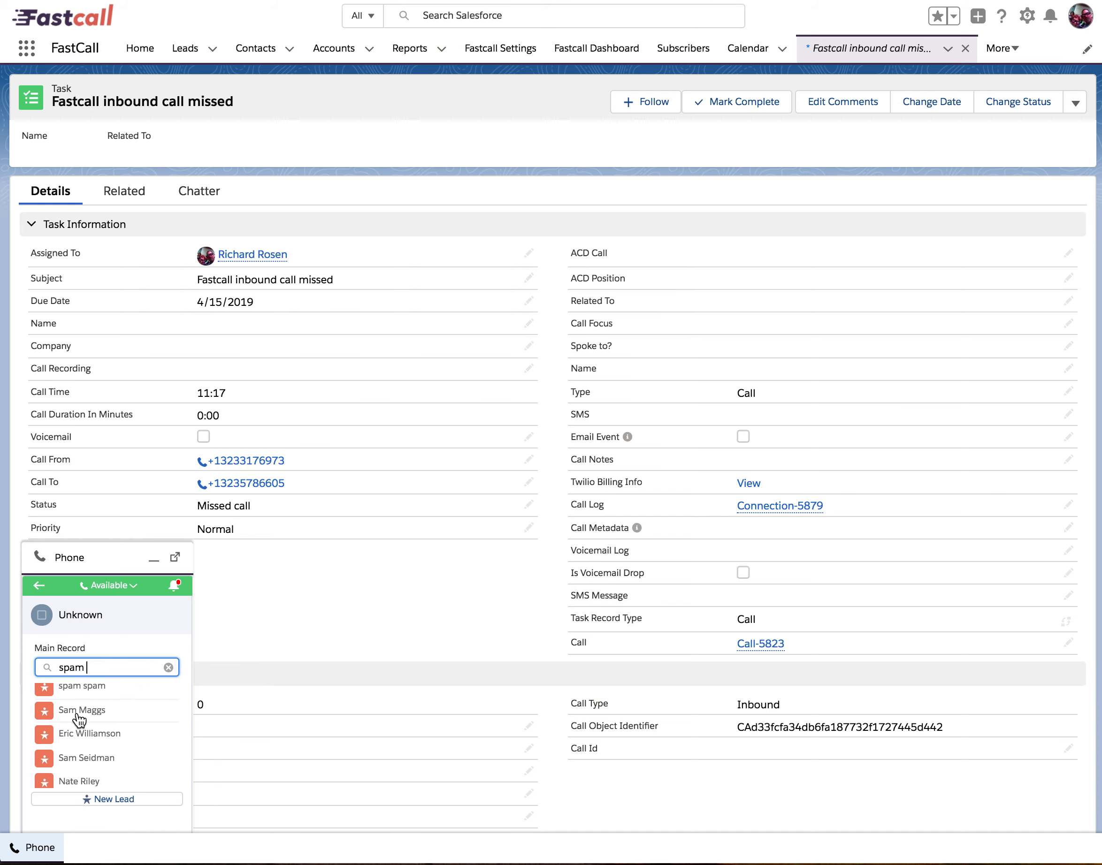
click(73, 686)
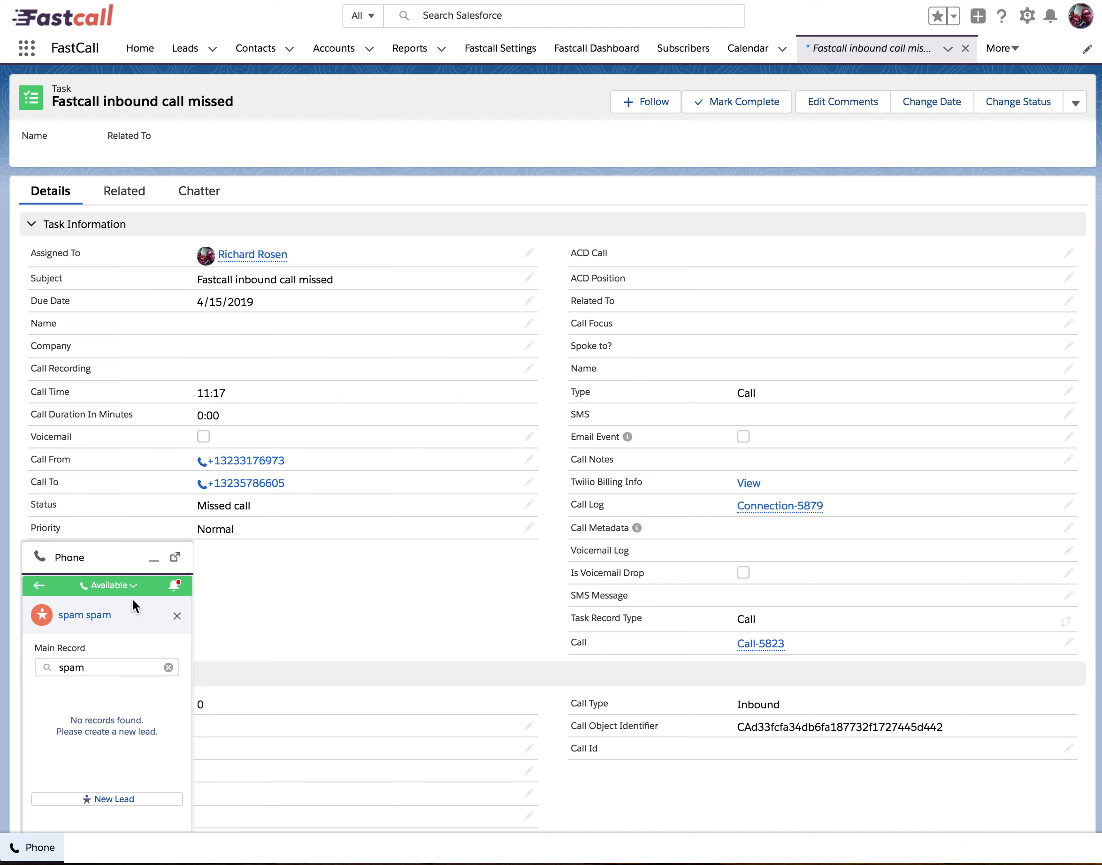
Unlink the "spam spam" lead from the missed call and return to the call history
click(177, 616)
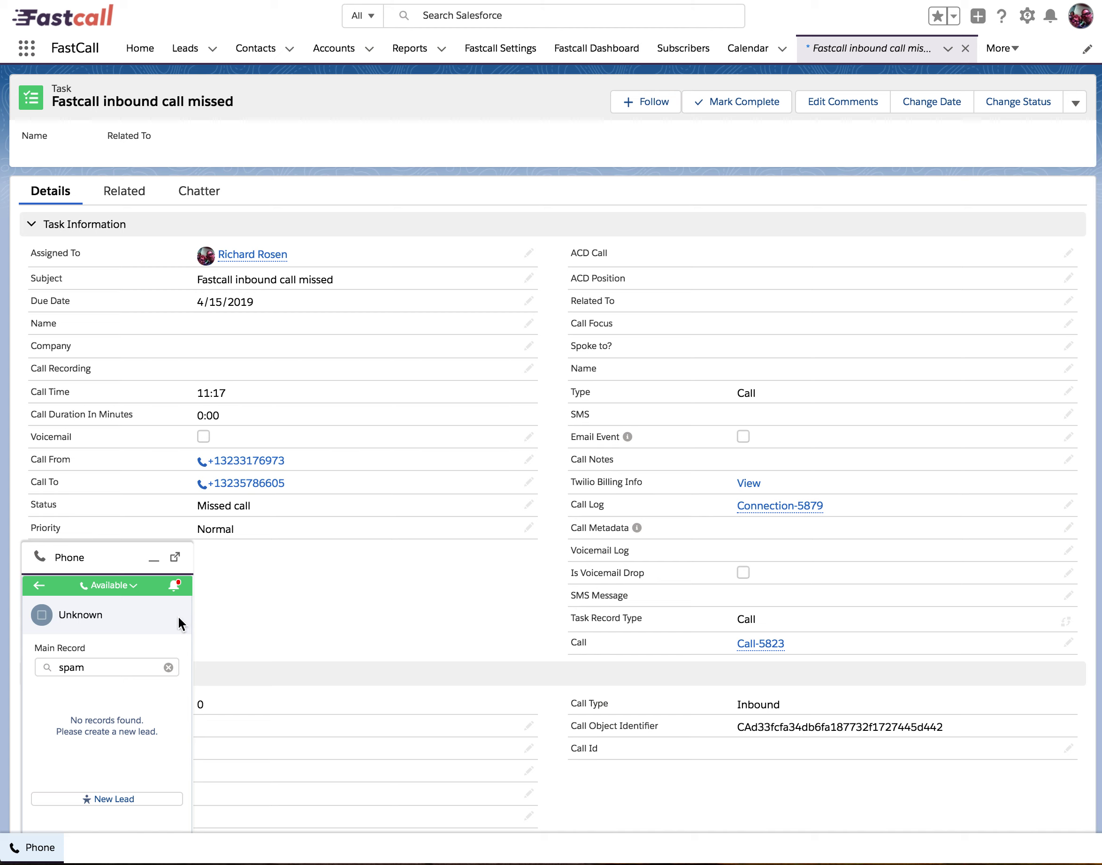
click(39, 586)
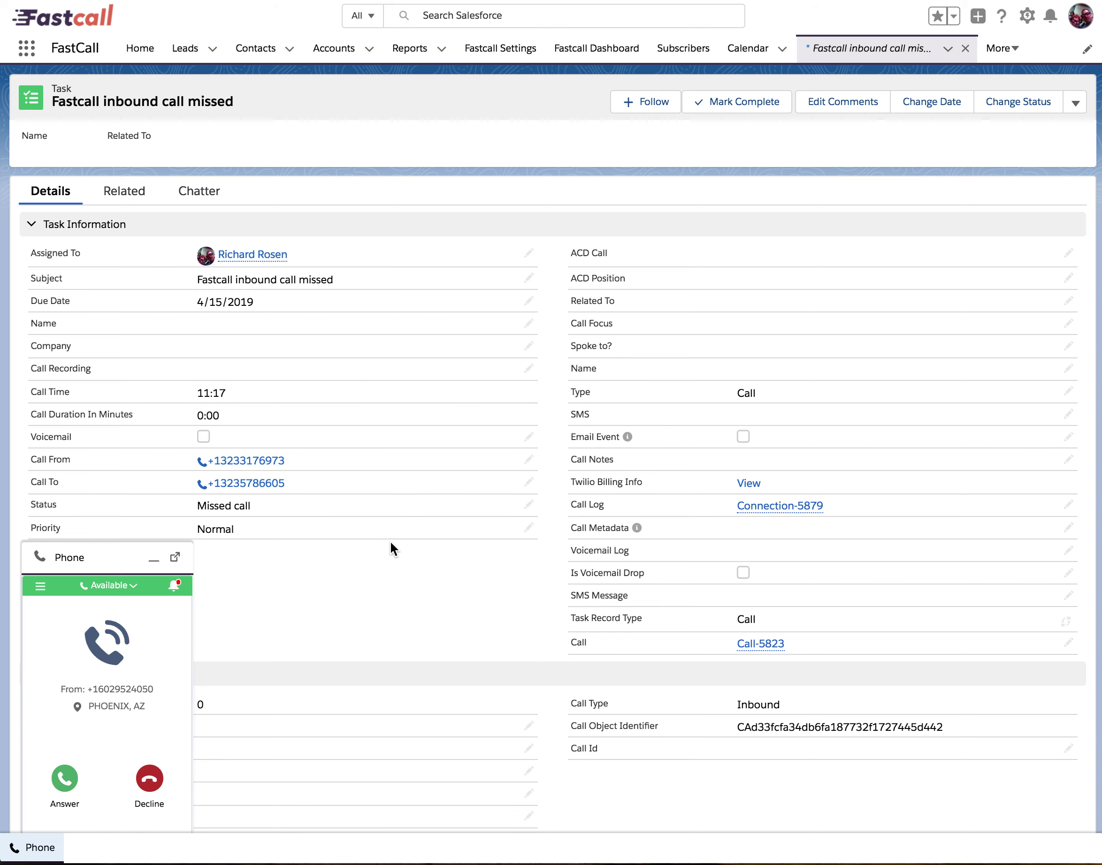
Decline the incoming call and open the related record assignment for Call-5823 with its record search ready
click(148, 789)
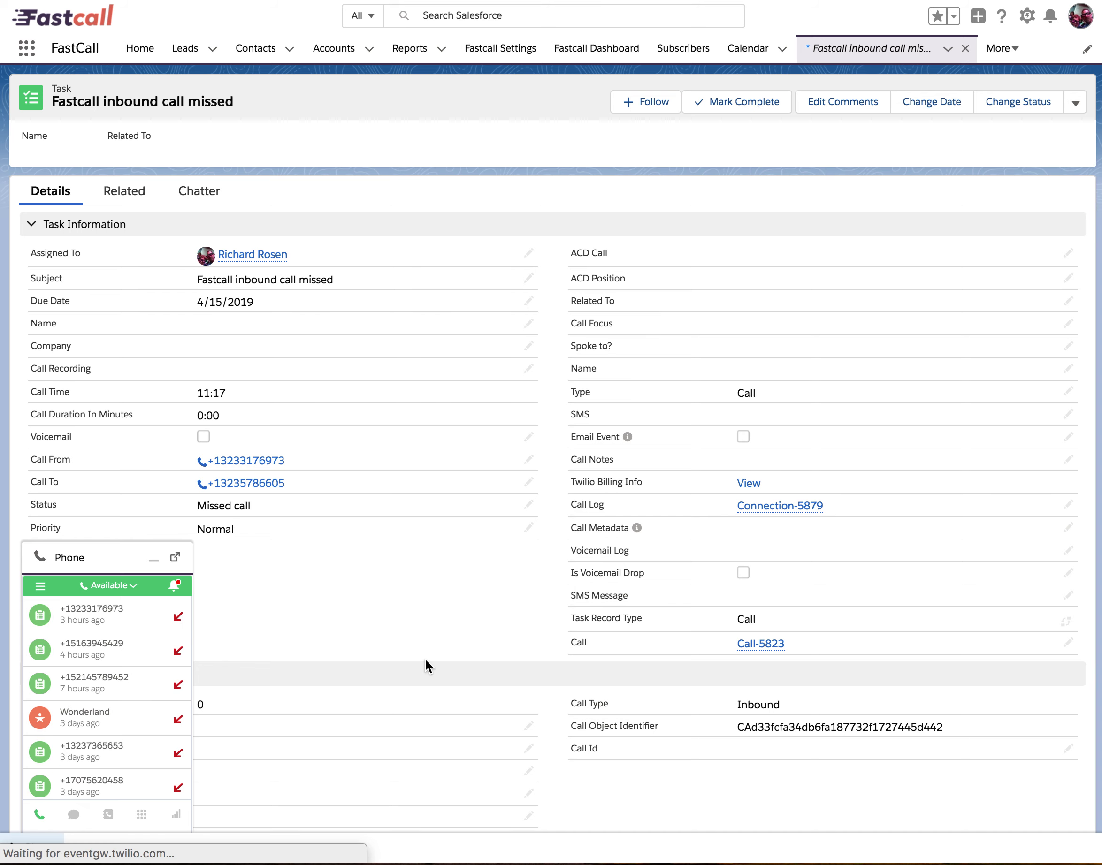
click(761, 644)
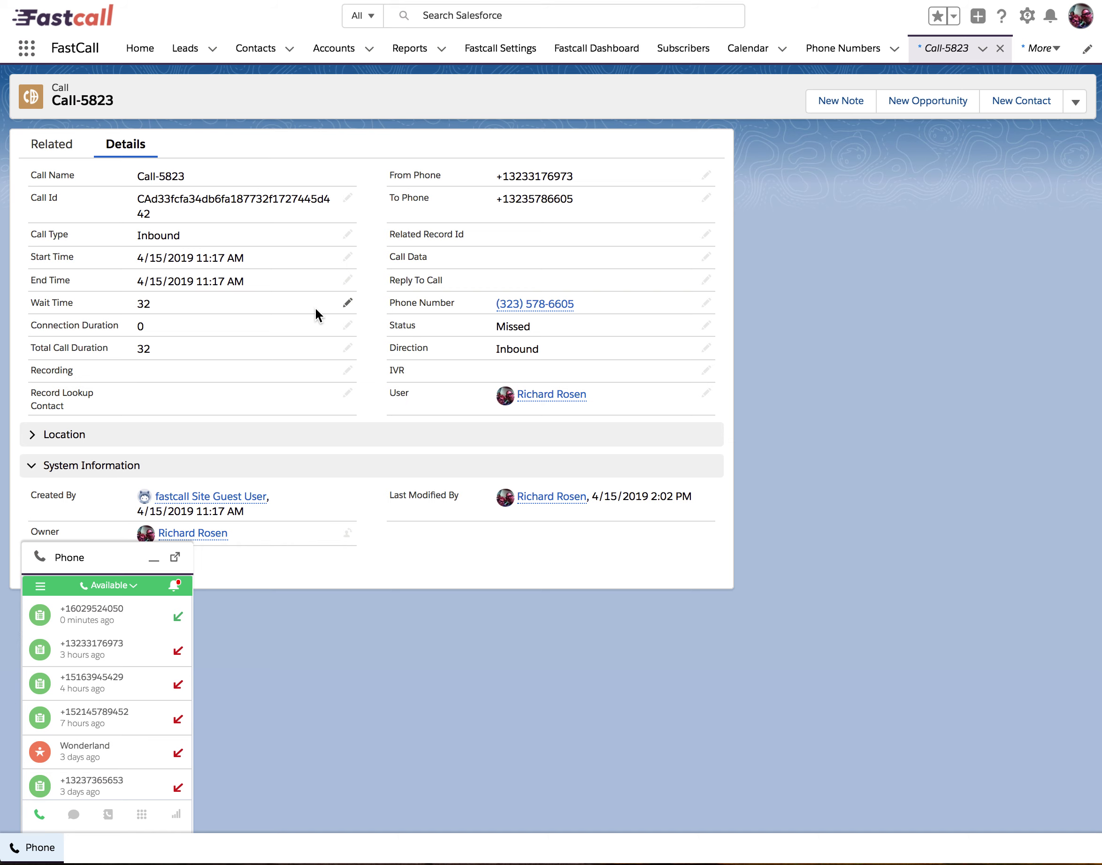
click(1078, 109)
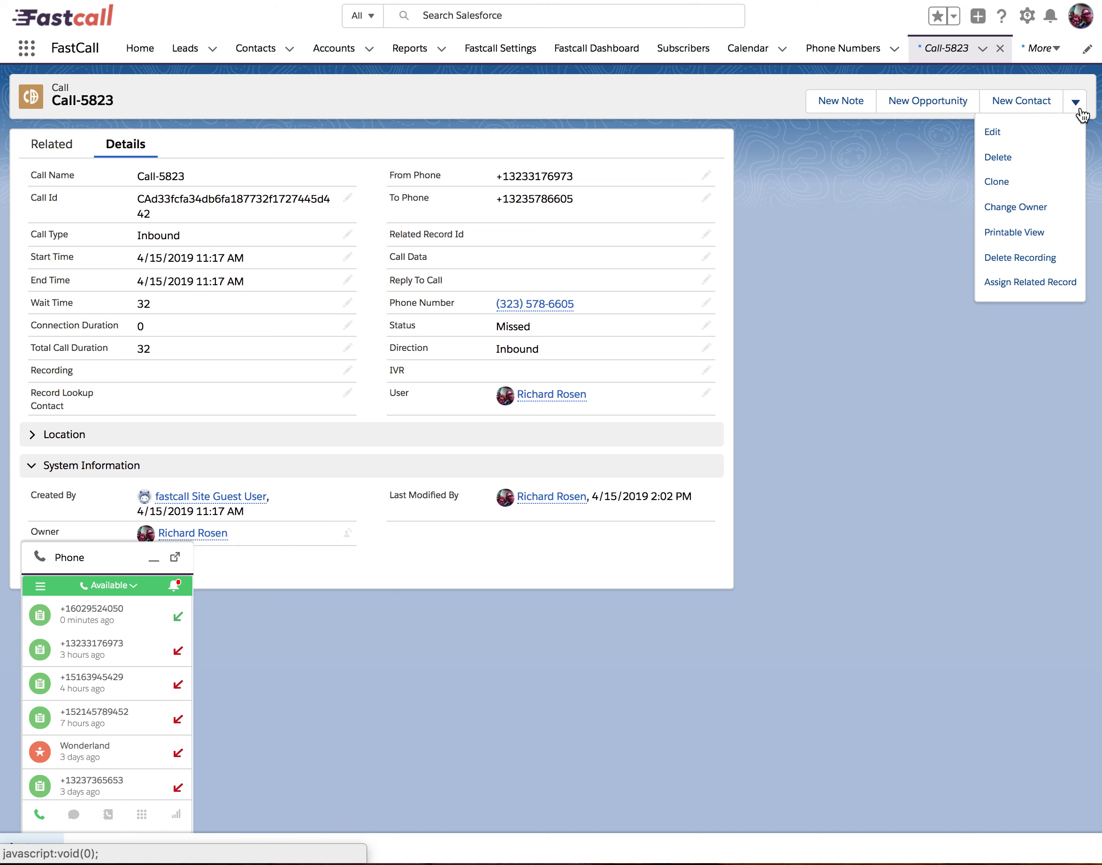
click(1032, 284)
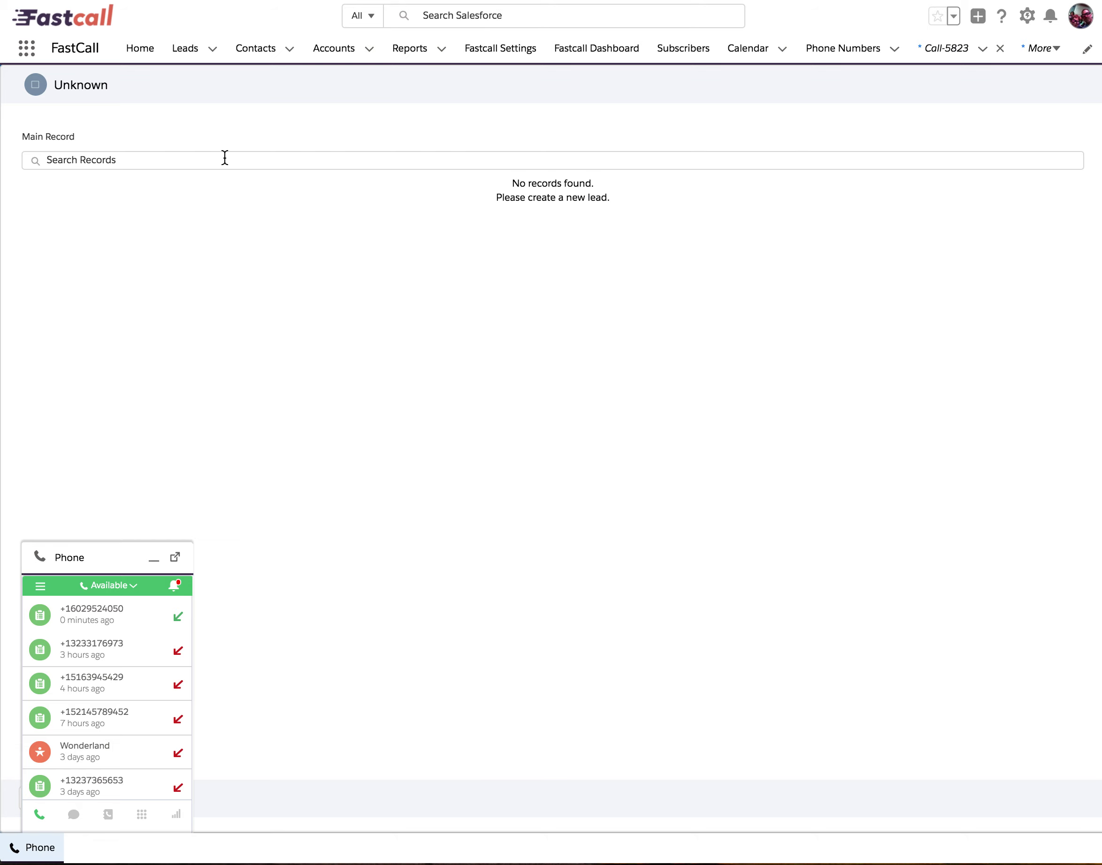
click(335, 161)
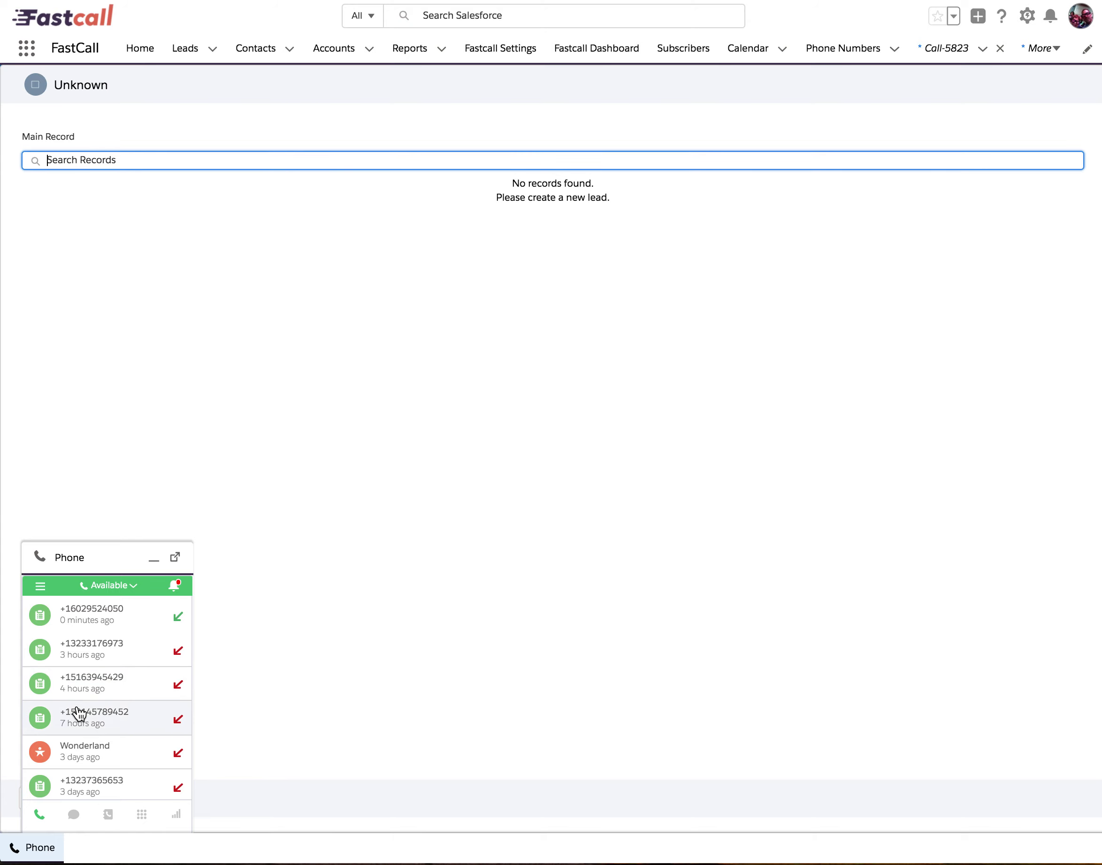
Open the Fastcall Dashboard call list, show the newest missed call's details and minimize the phone window
click(589, 62)
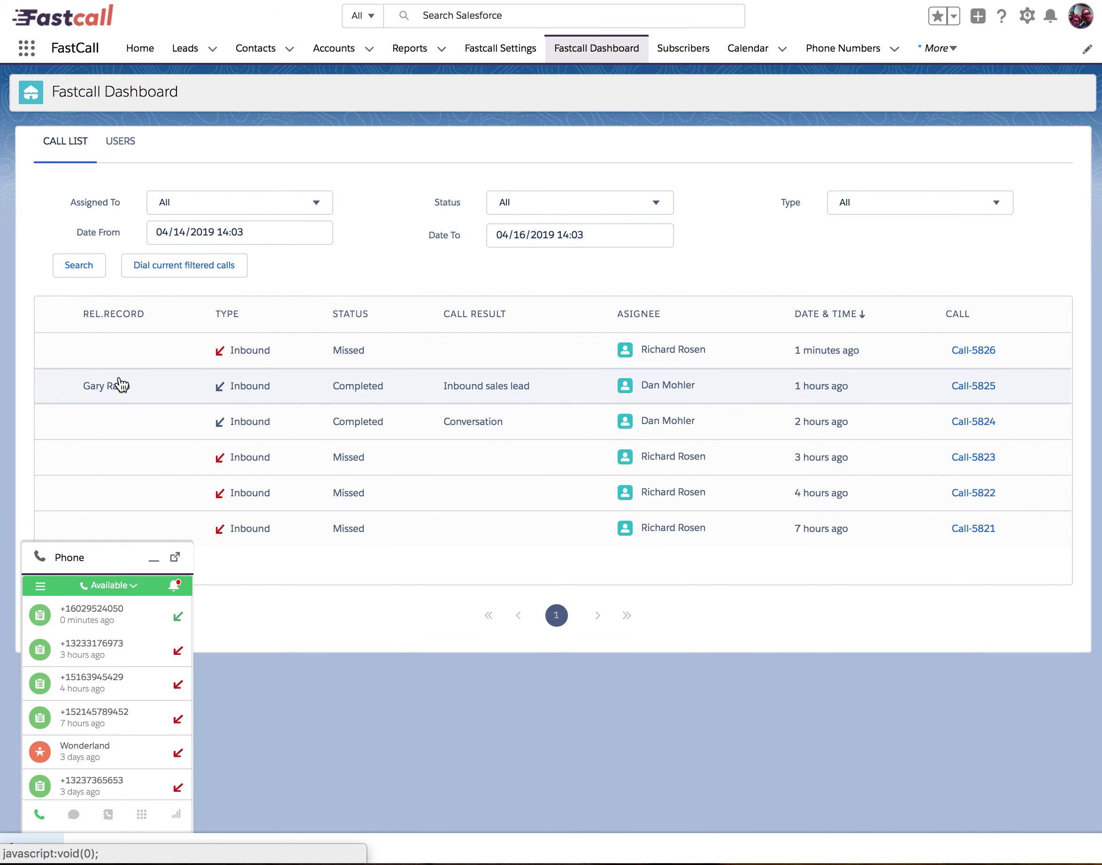
click(111, 351)
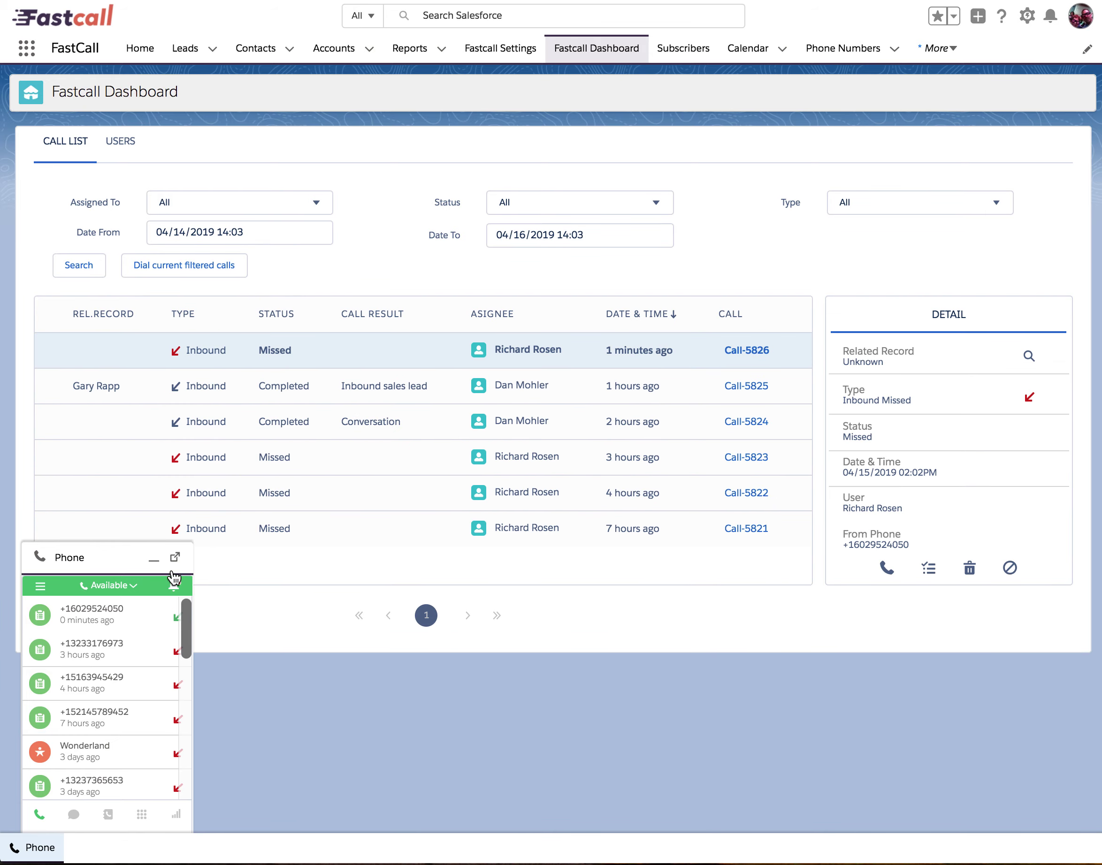
click(154, 560)
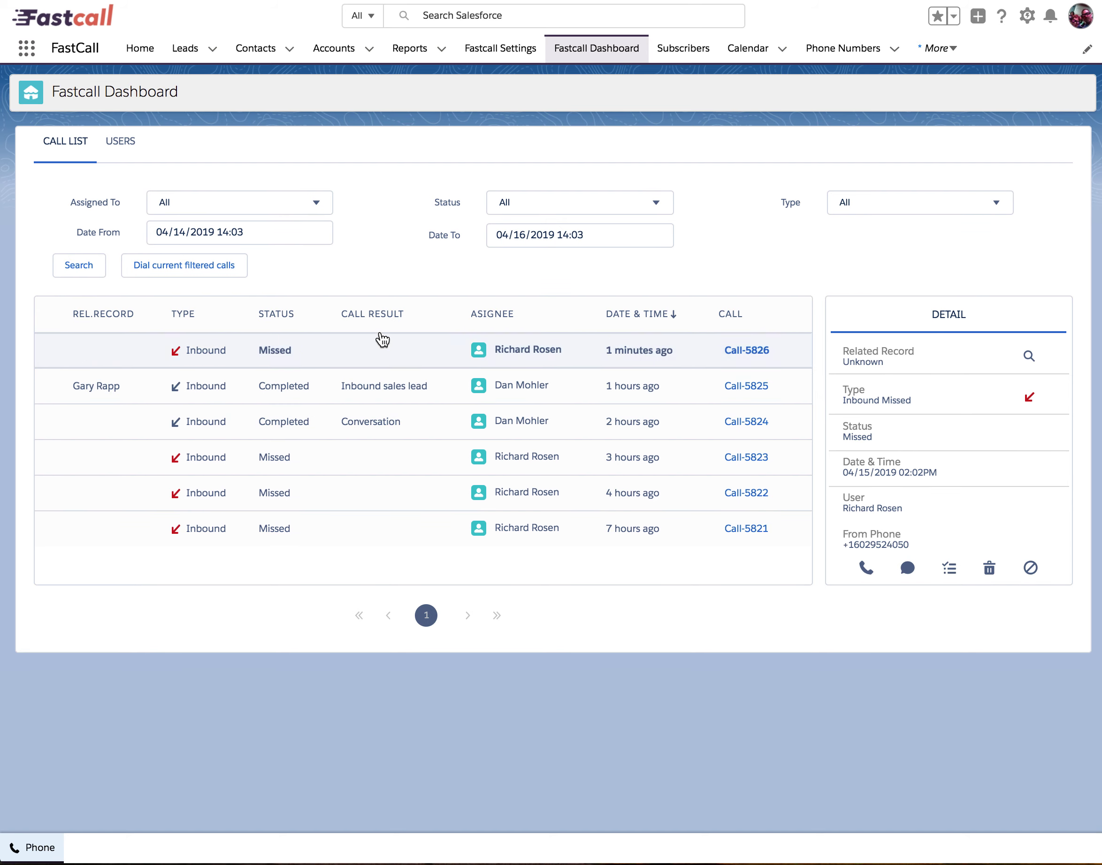
Check the Assigned To filter options and set the call list's Status filter to Missed
click(301, 205)
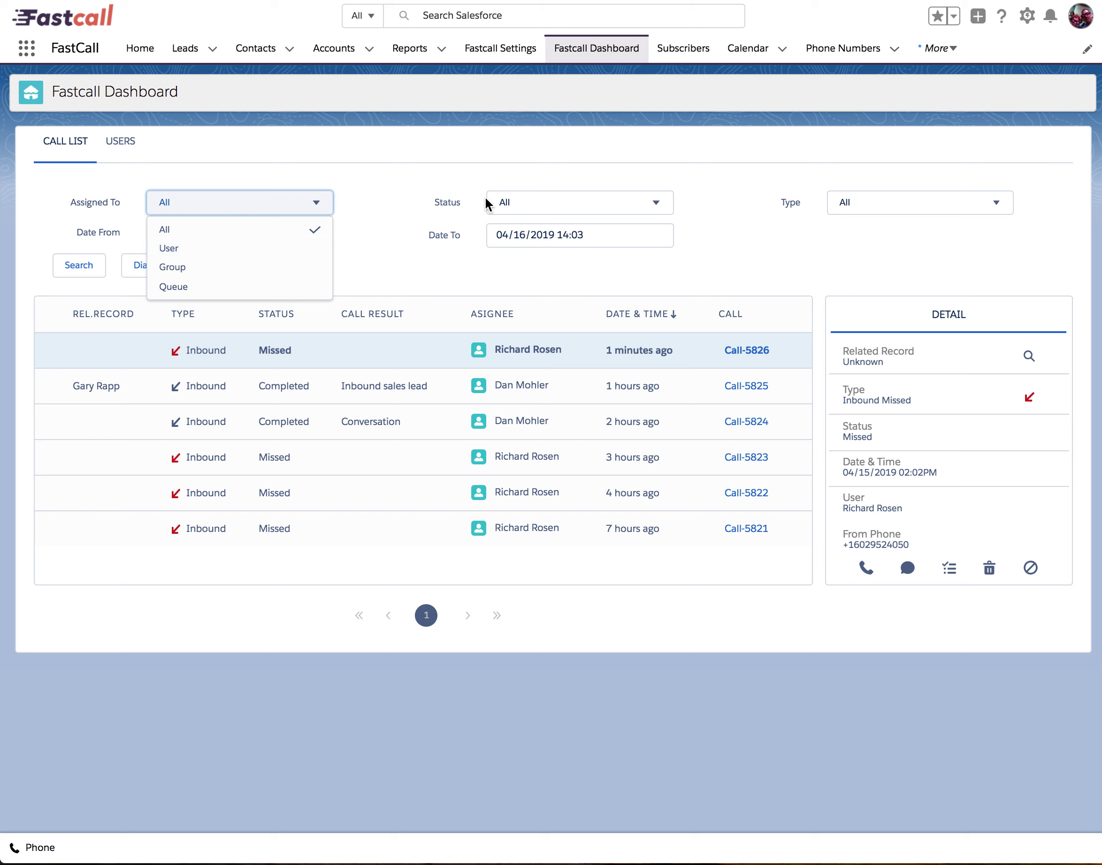
click(521, 207)
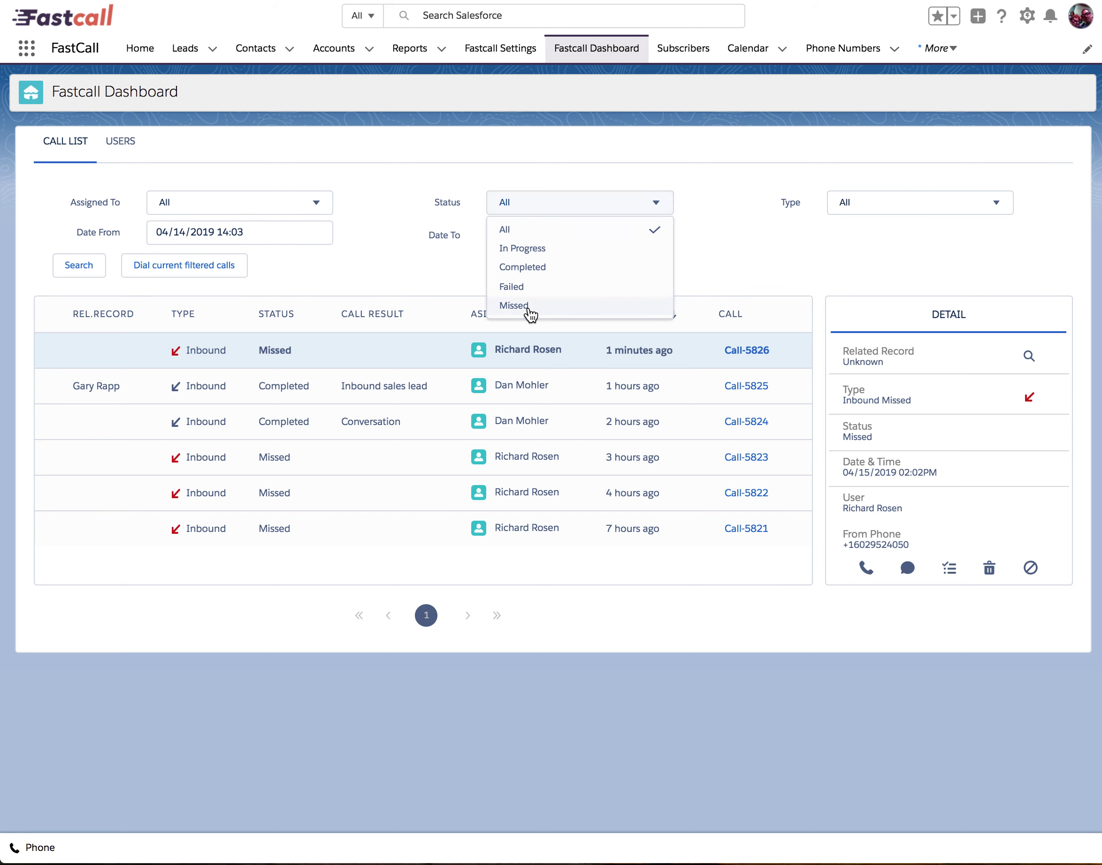
click(527, 306)
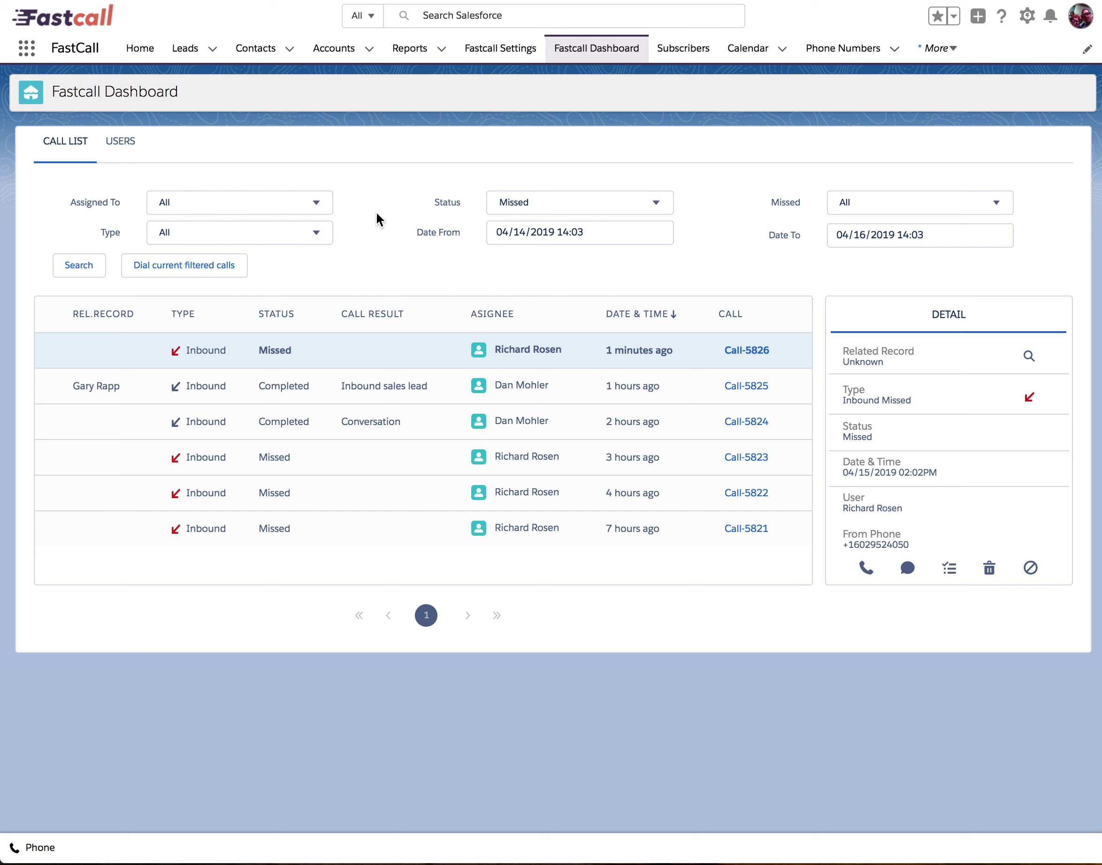
Restore the phone window, open the Call-5826 record and show its actions, including Assign Related Record
click(39, 848)
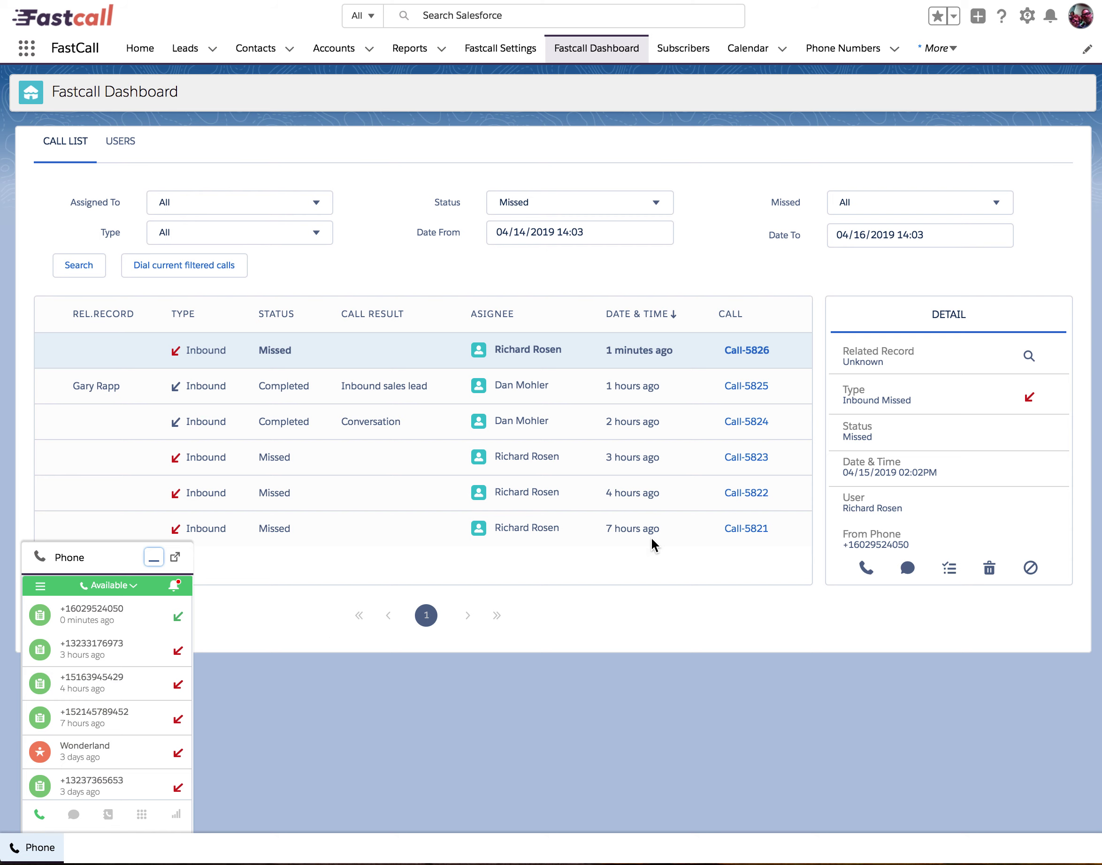
click(949, 568)
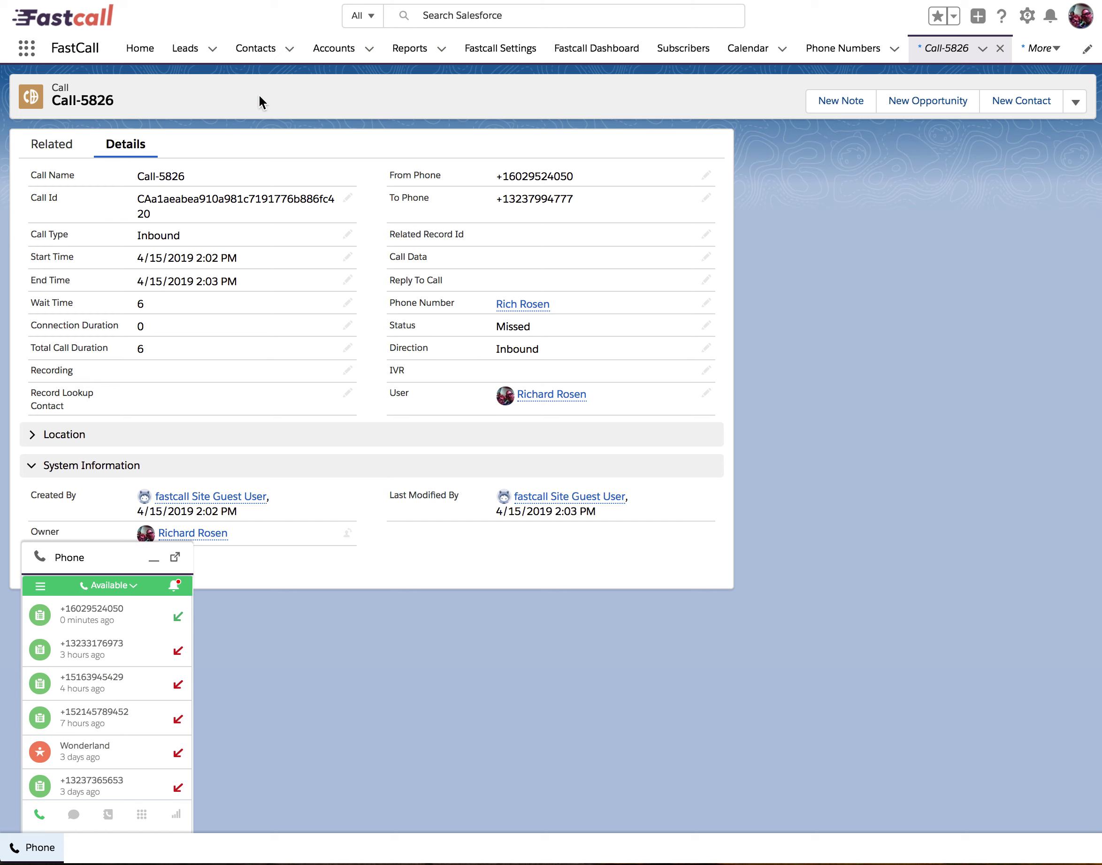
click(1075, 102)
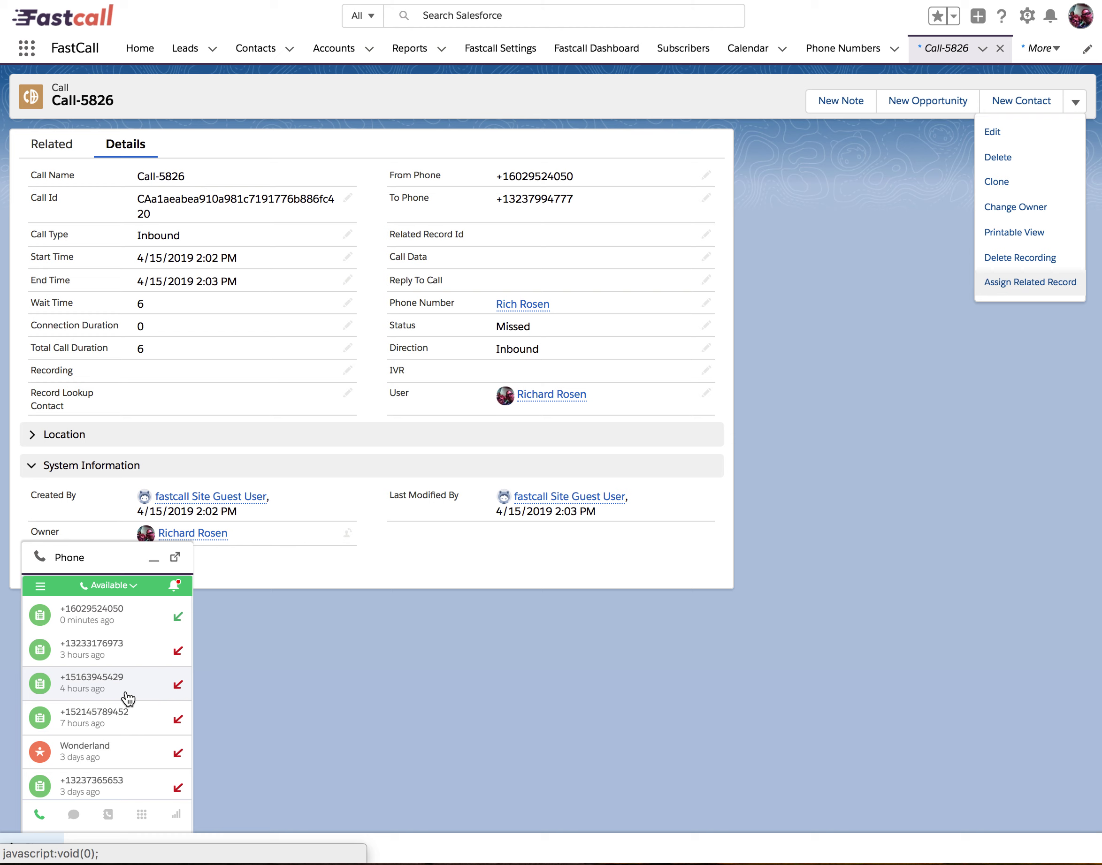
Open the missed call from 4 hours ago in the phone history and review its call details
scroll(126, 699, down, 1)
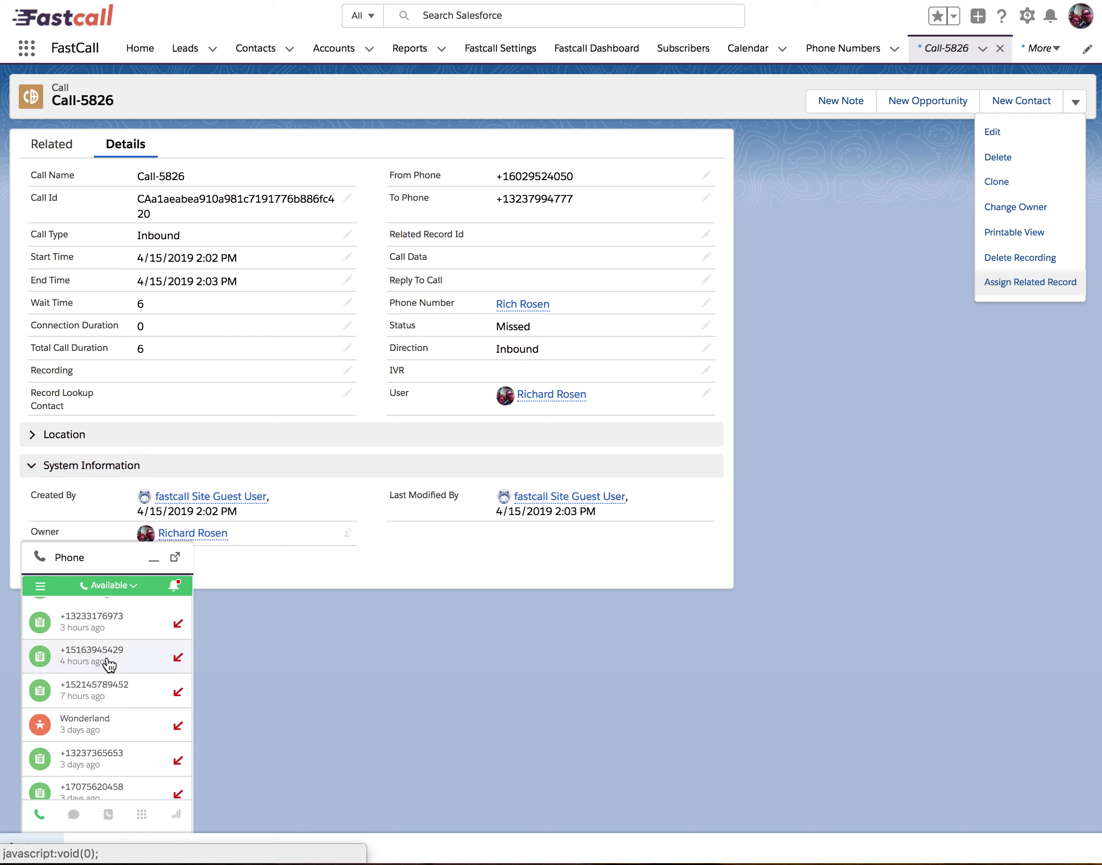
click(108, 660)
click(109, 662)
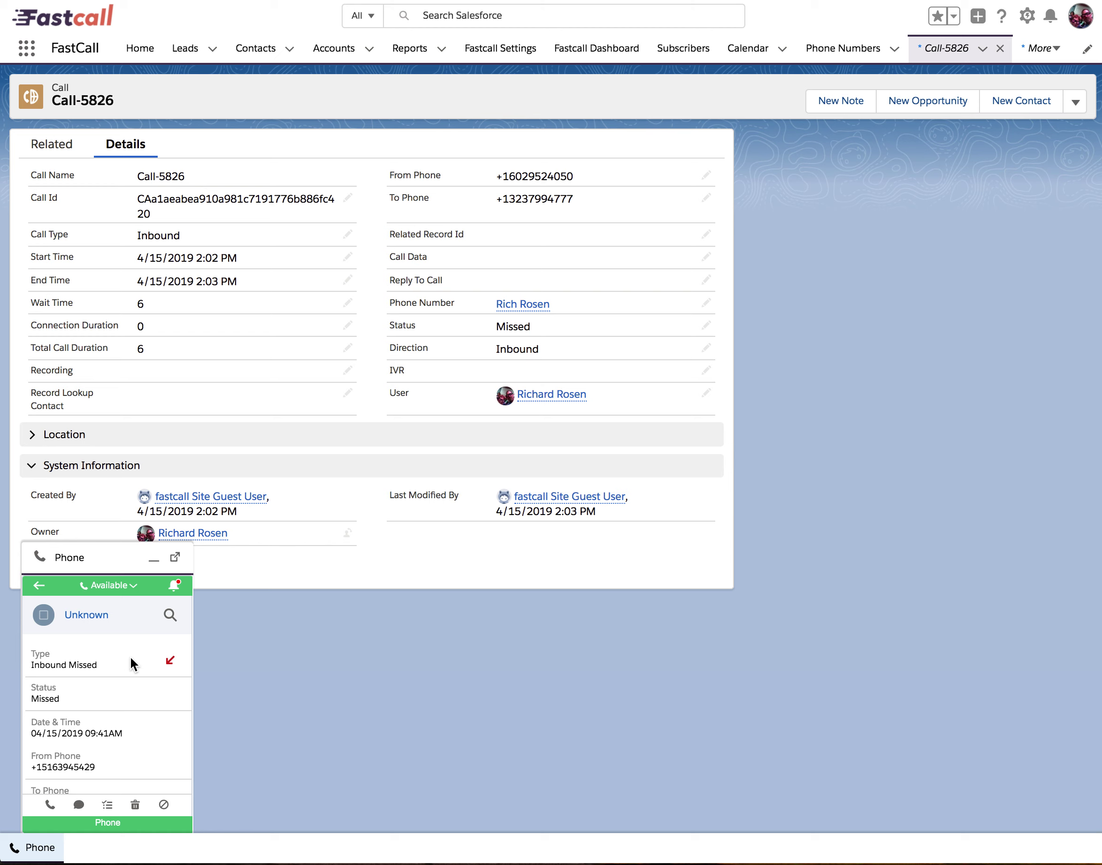
scroll(130, 656, down, 2)
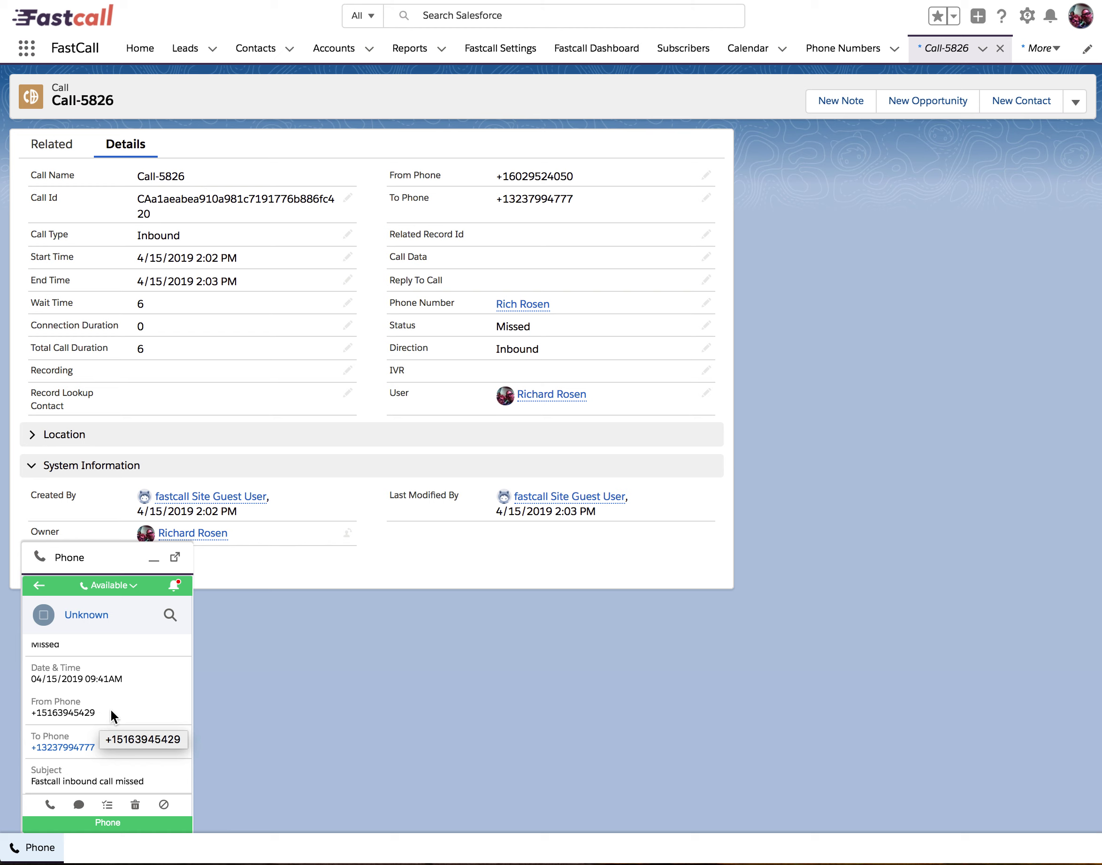
scroll(110, 708, up, 2)
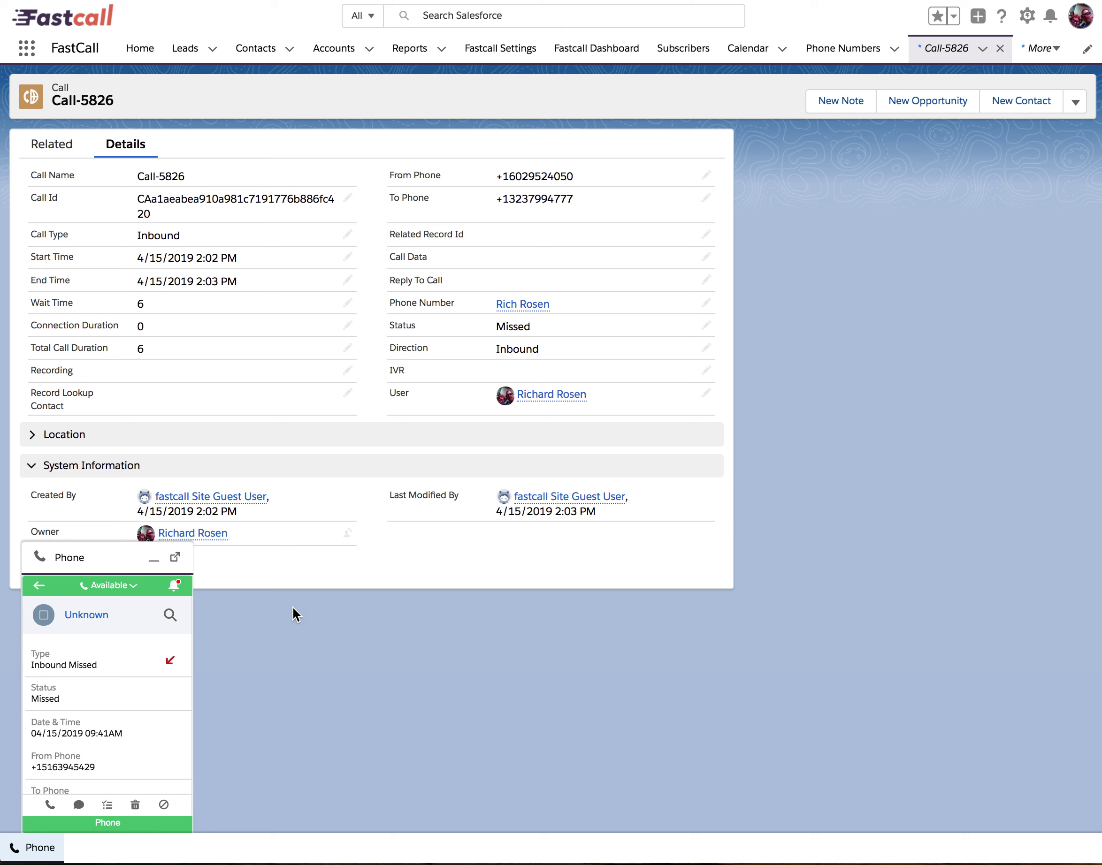
Search the records by the caller's first name, assign the first matching contact as main record and return to the call history
click(171, 616)
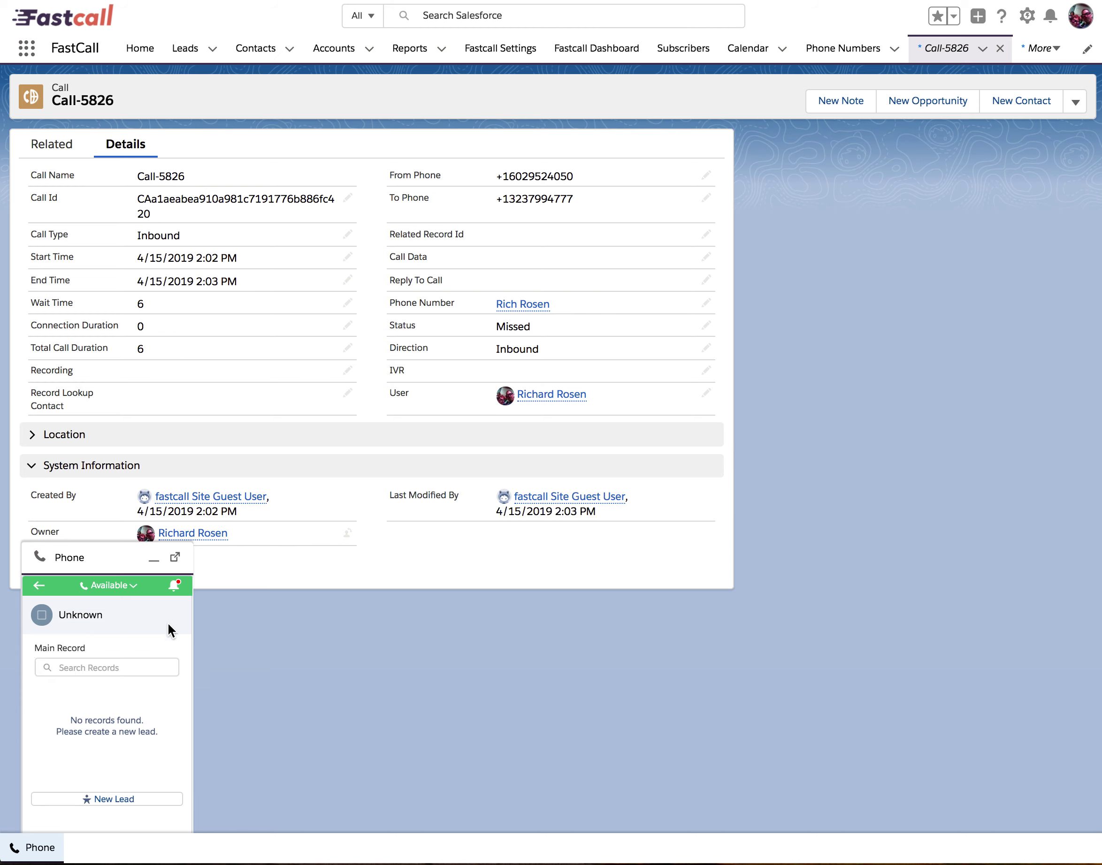
click(67, 669)
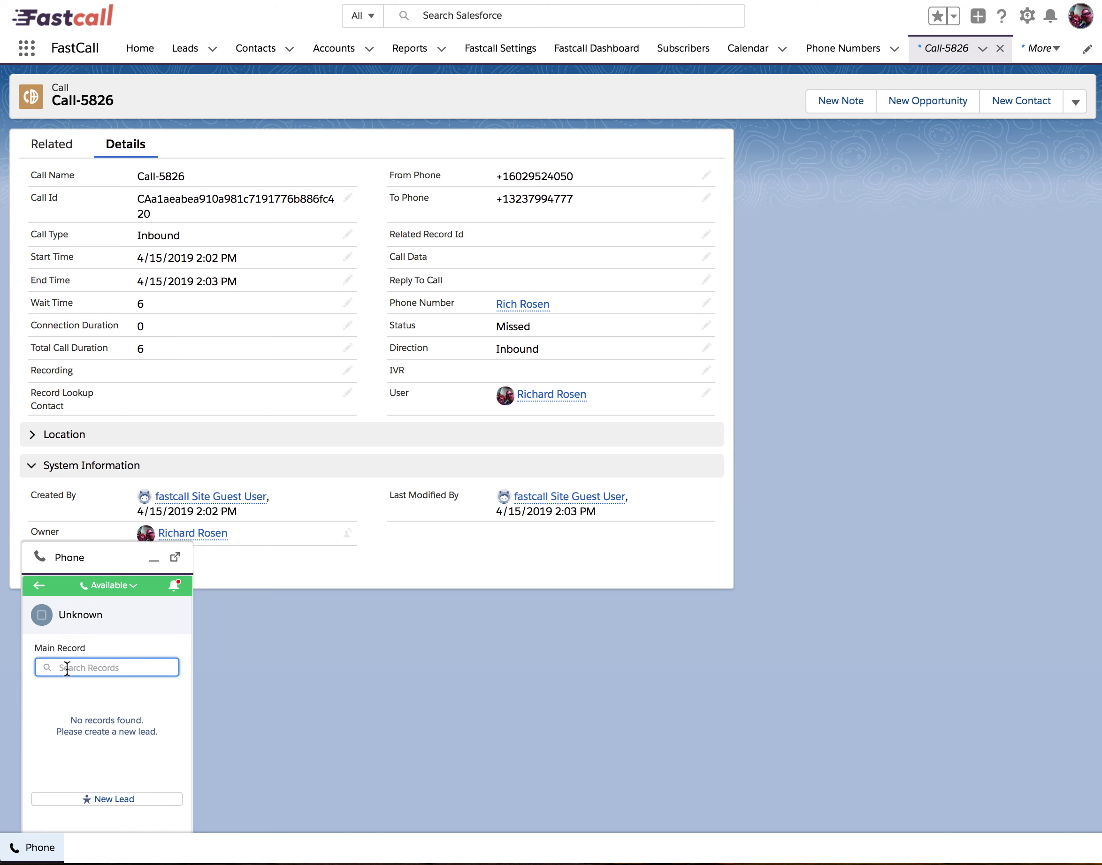
text(steve)
click(81, 694)
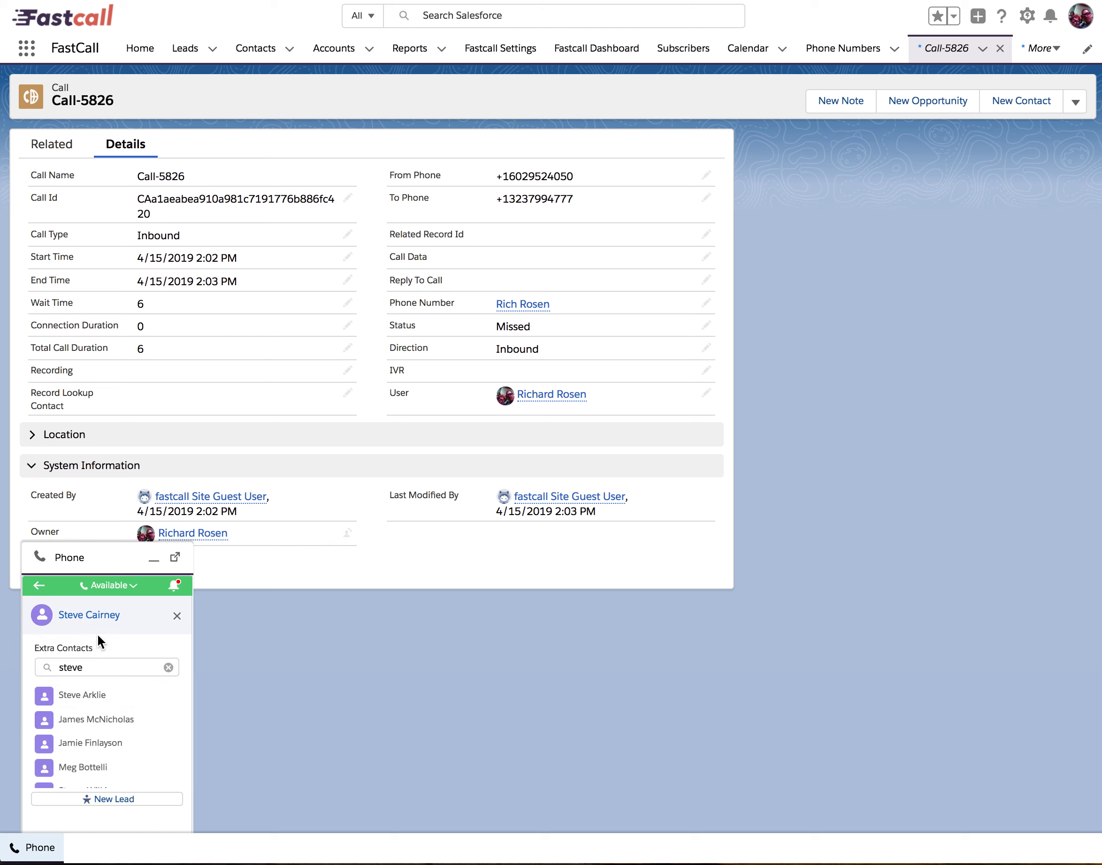
click(40, 587)
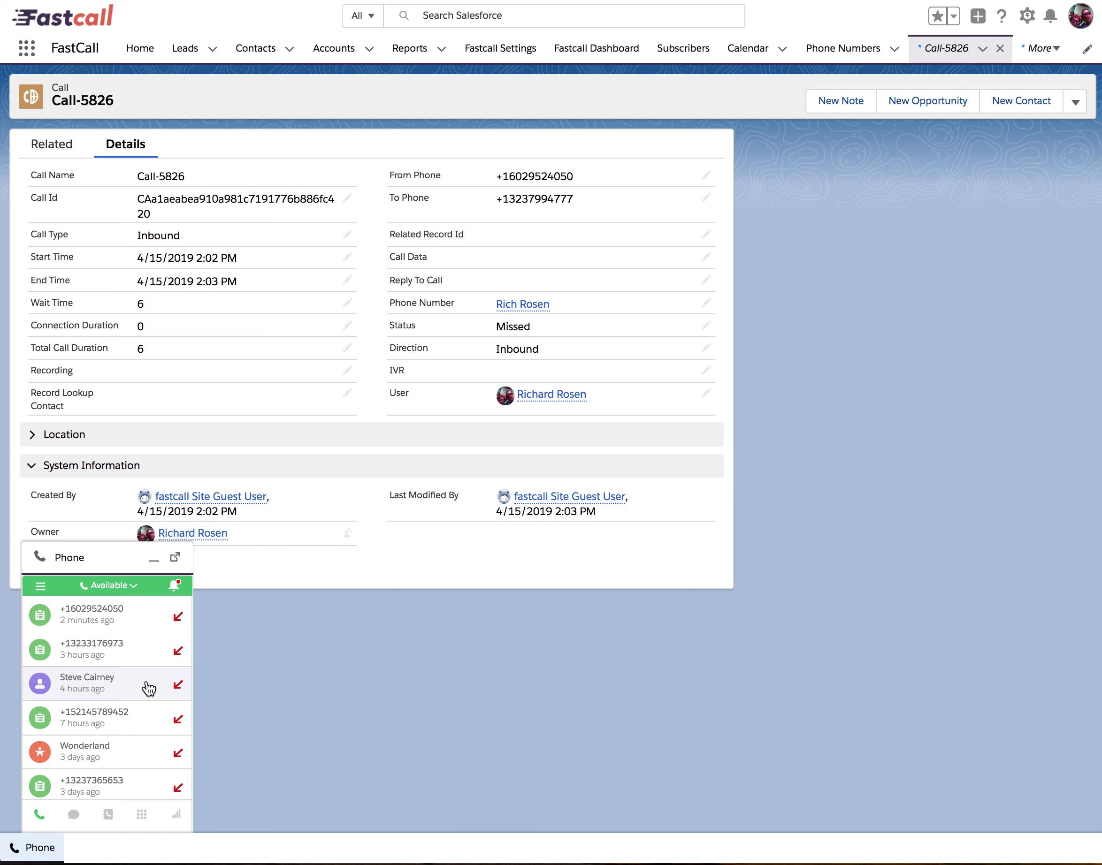
Reopen the missed call from 4 hours ago, unlink its contact as main record and return to the call history
click(147, 683)
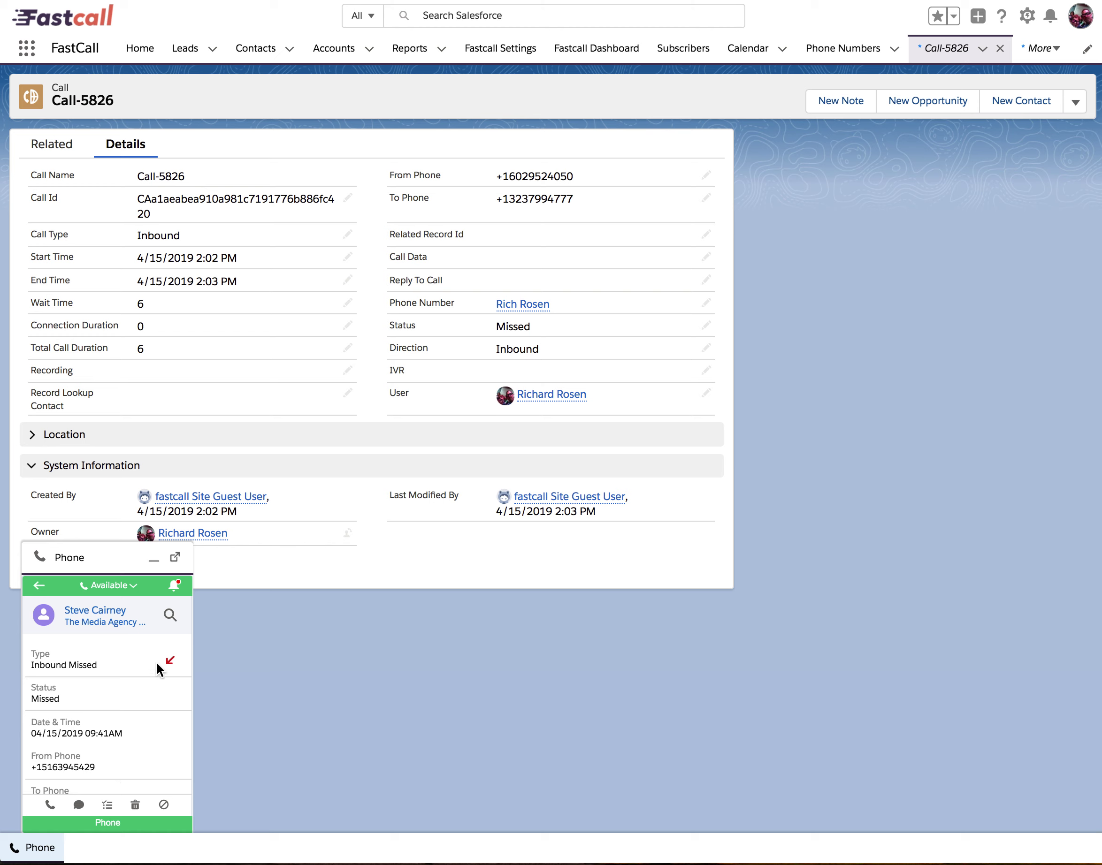
click(169, 620)
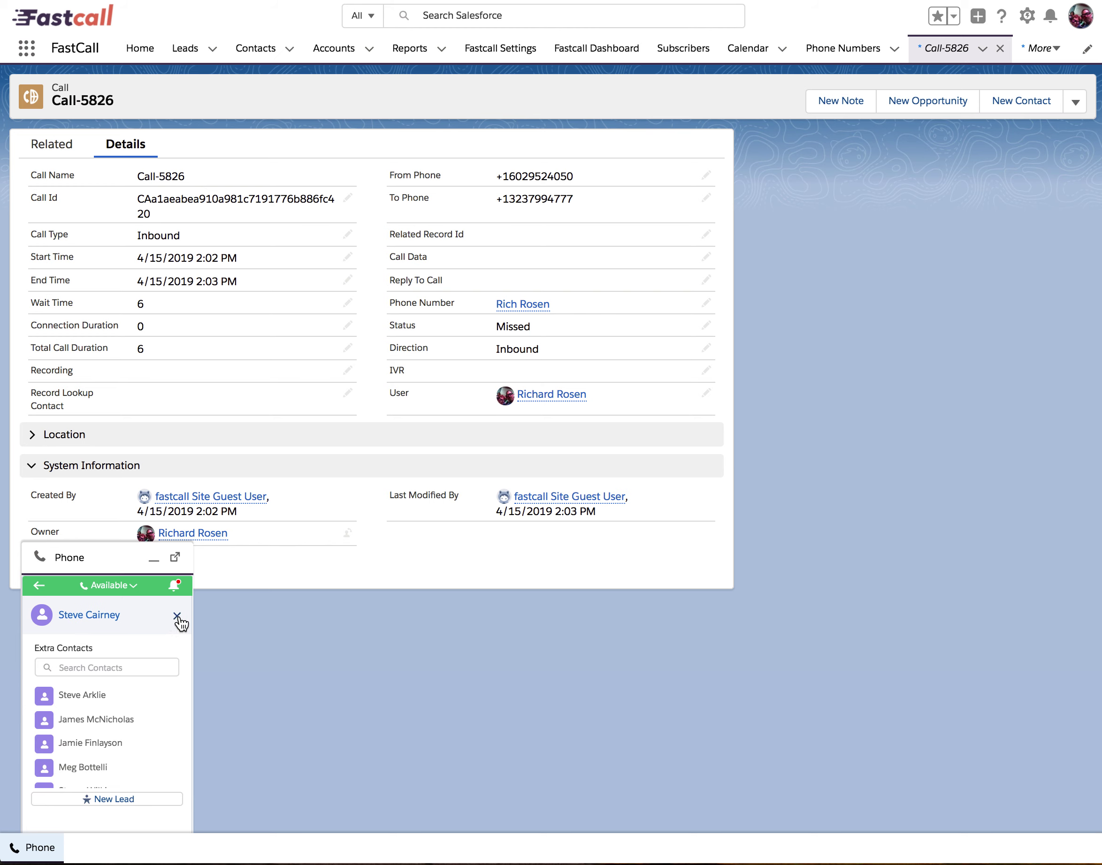
click(179, 618)
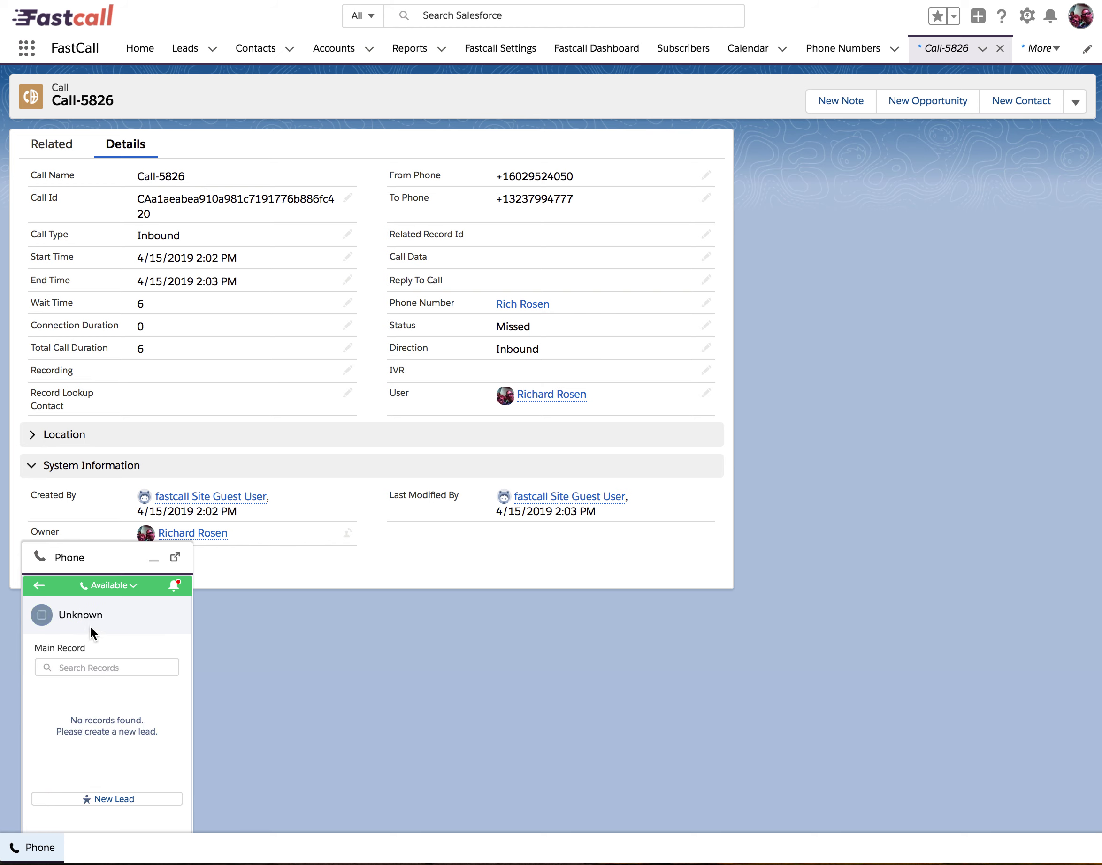
click(38, 587)
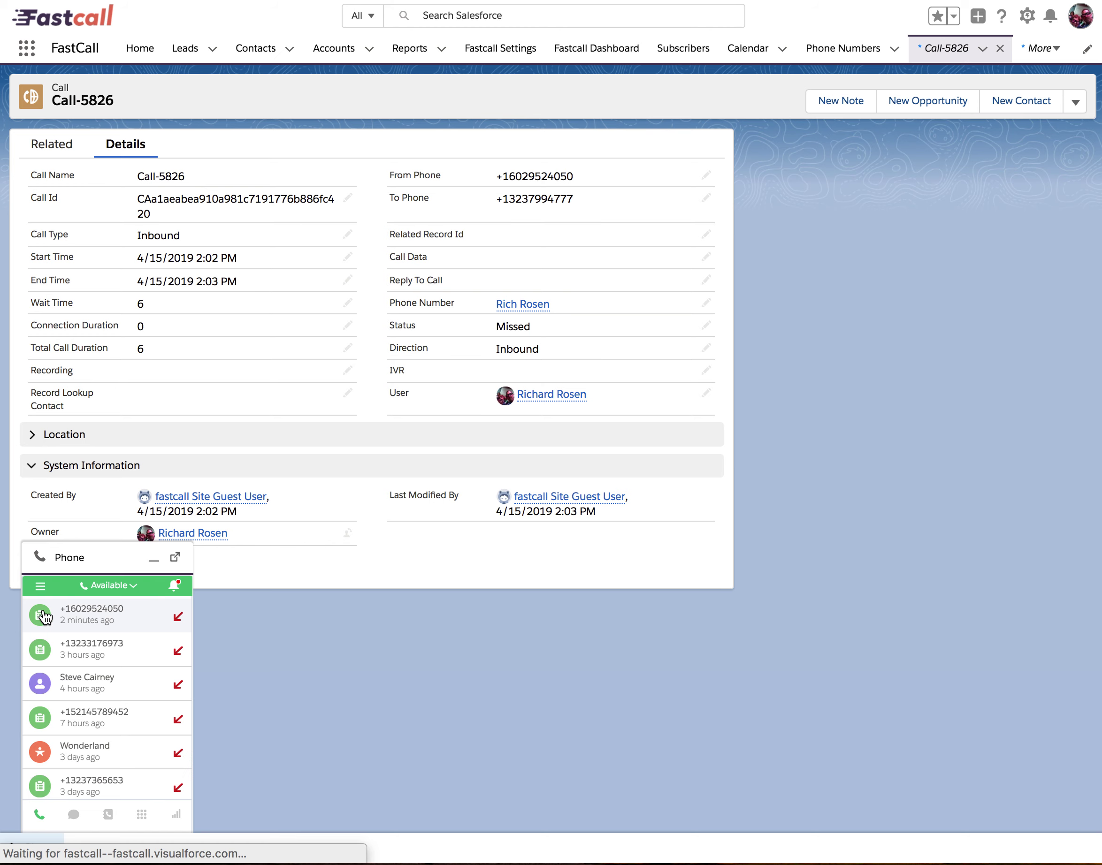